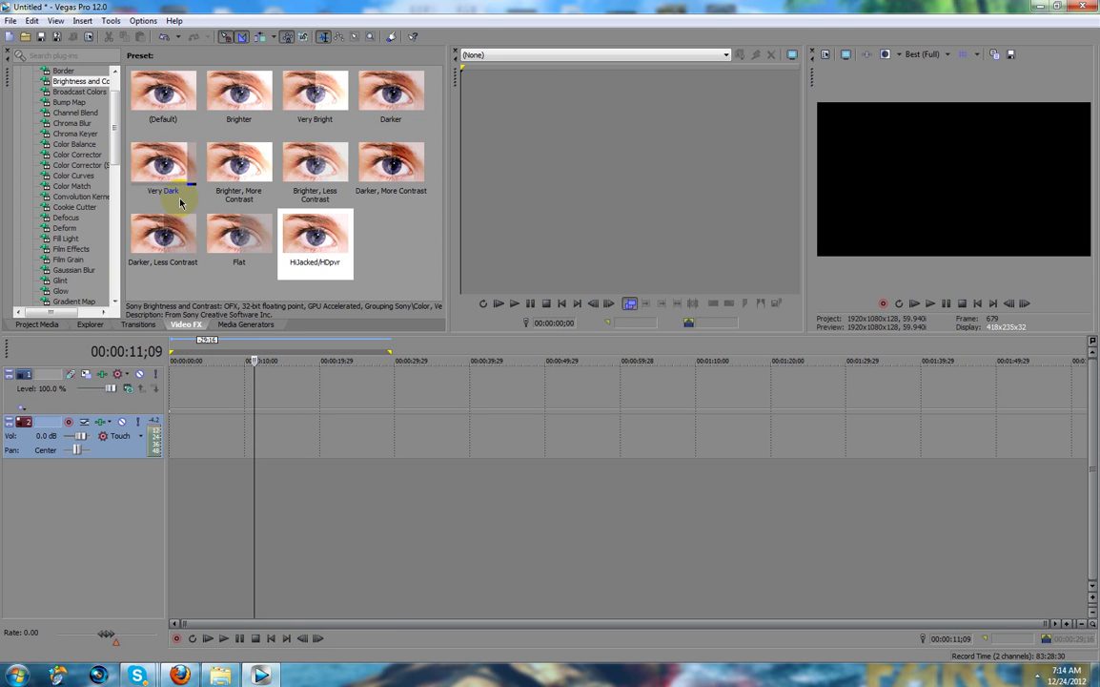
Check the project's video properties, leaving the view transform set to Off
left_click(13, 21)
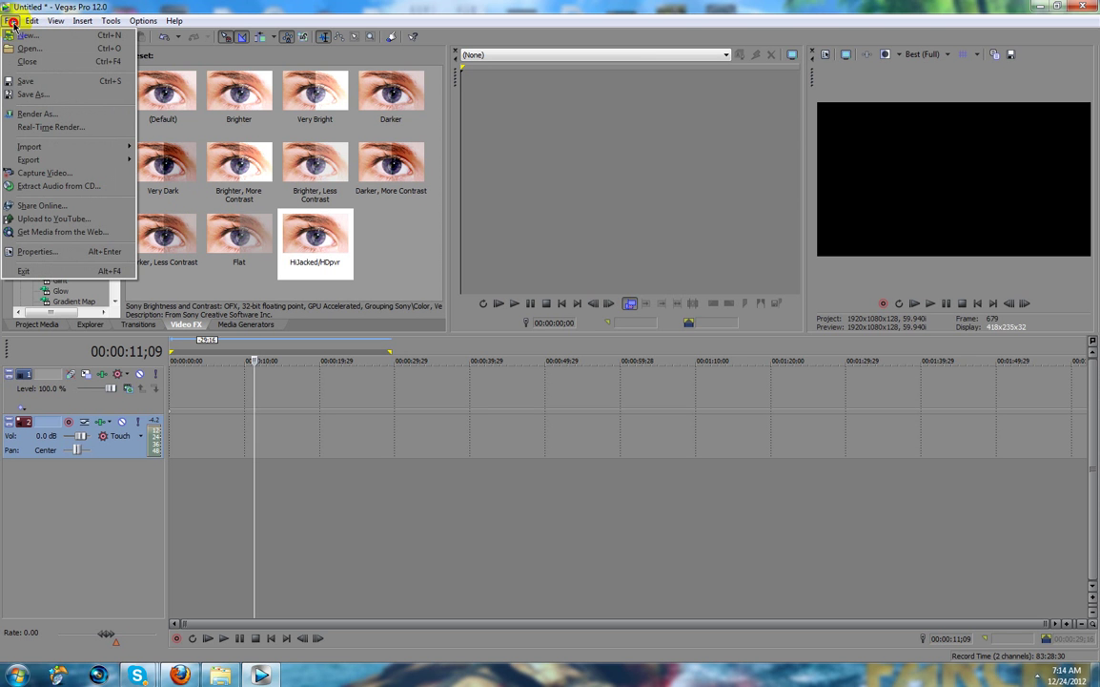
left_click(792, 11)
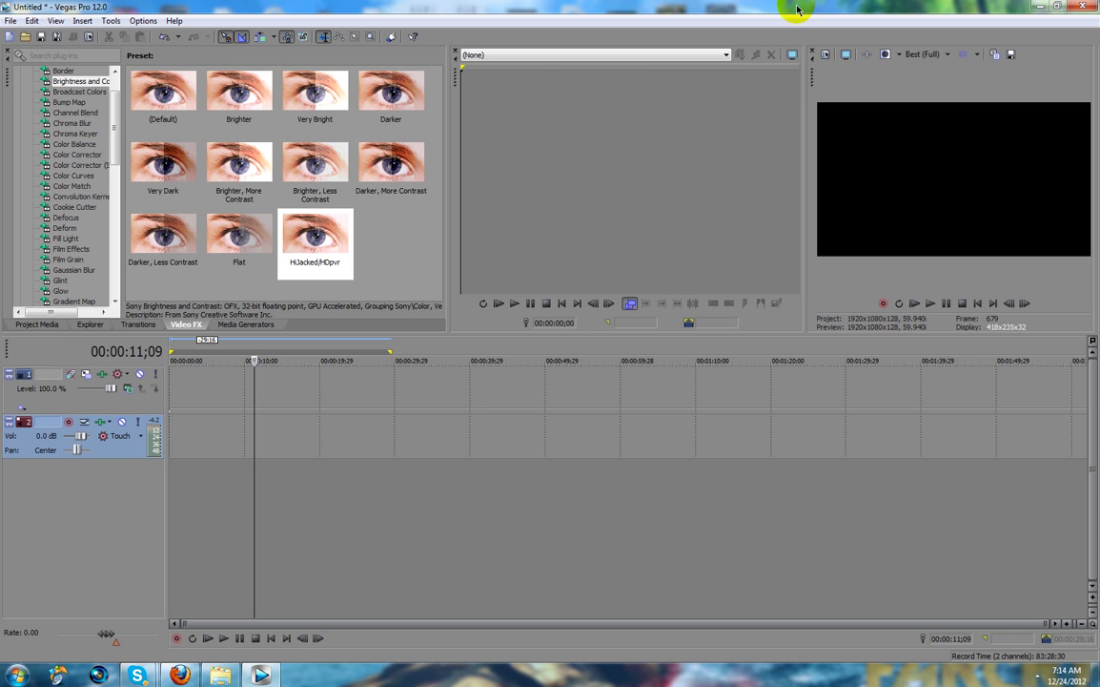
left_click(826, 58)
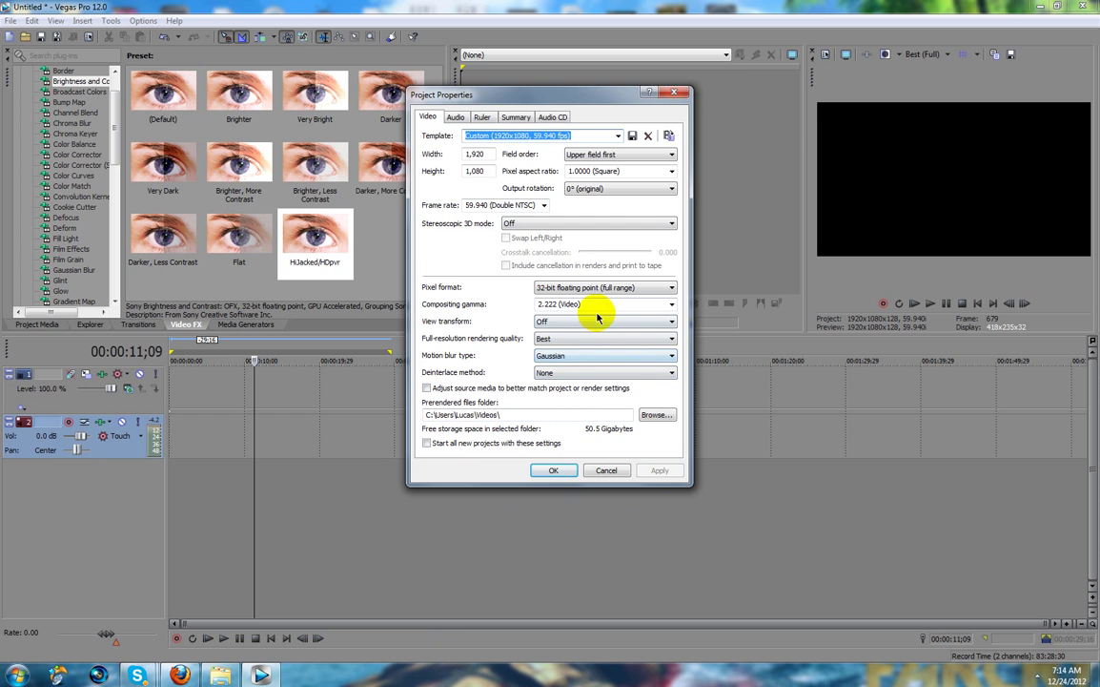
left_click(584, 321)
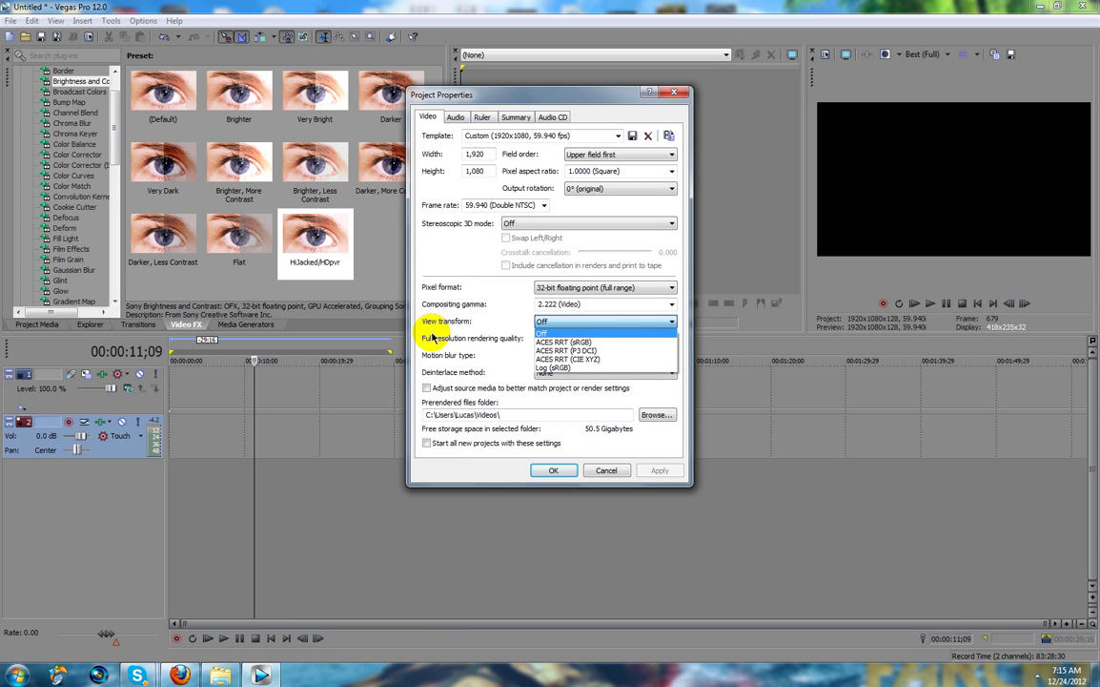
left_click(550, 336)
left_click(599, 470)
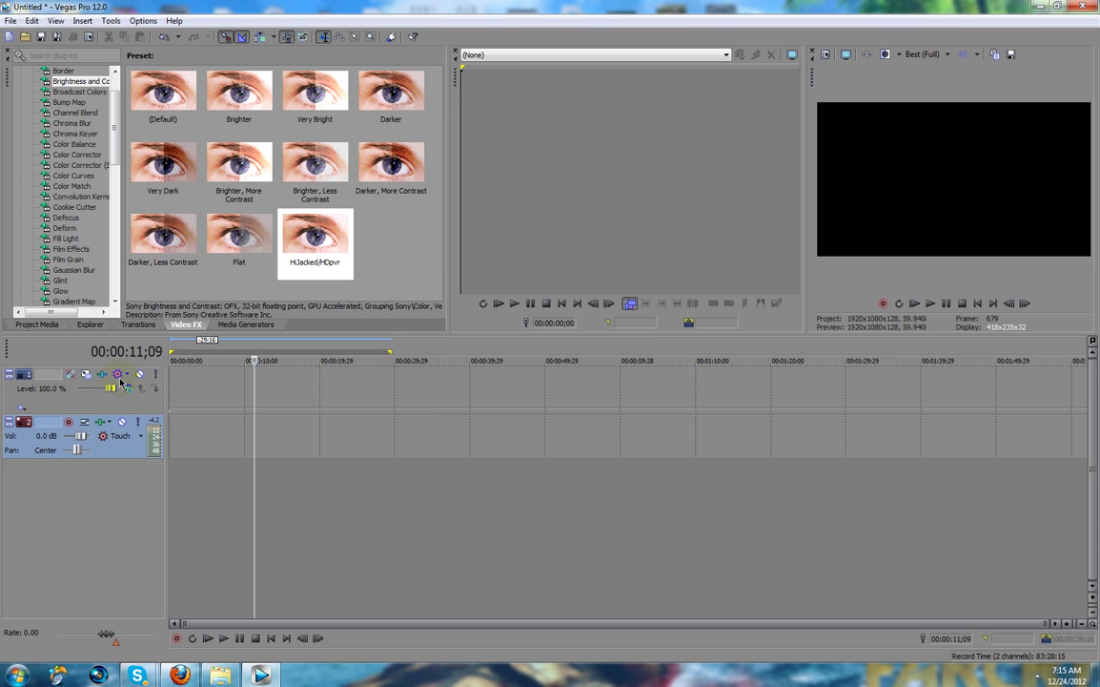
Drag 2012_12_15_5_15_55 from the Videos library onto the timeline, declining to match its settings
left_click(219, 673)
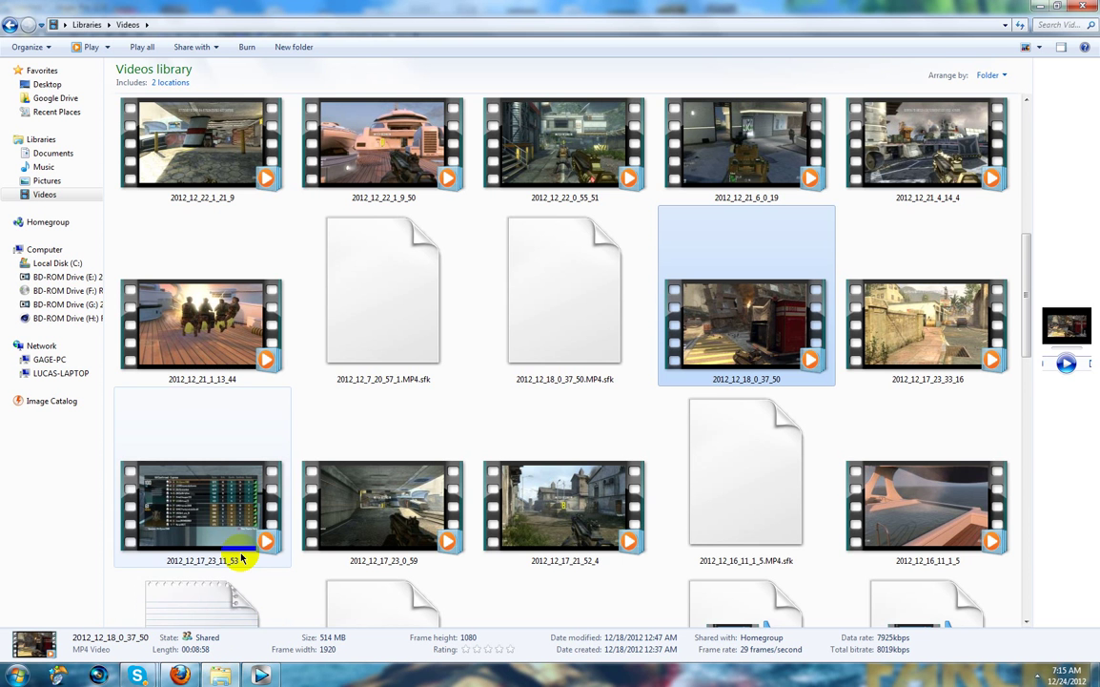
scroll(419, 534, "down", 5)
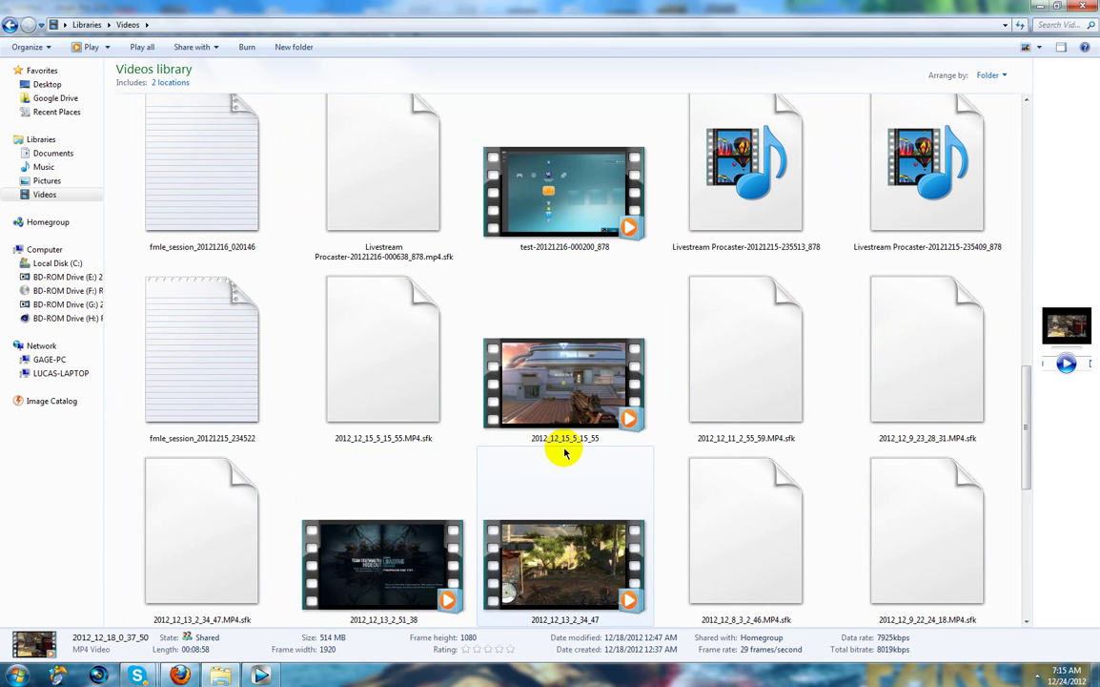
left_click(593, 418)
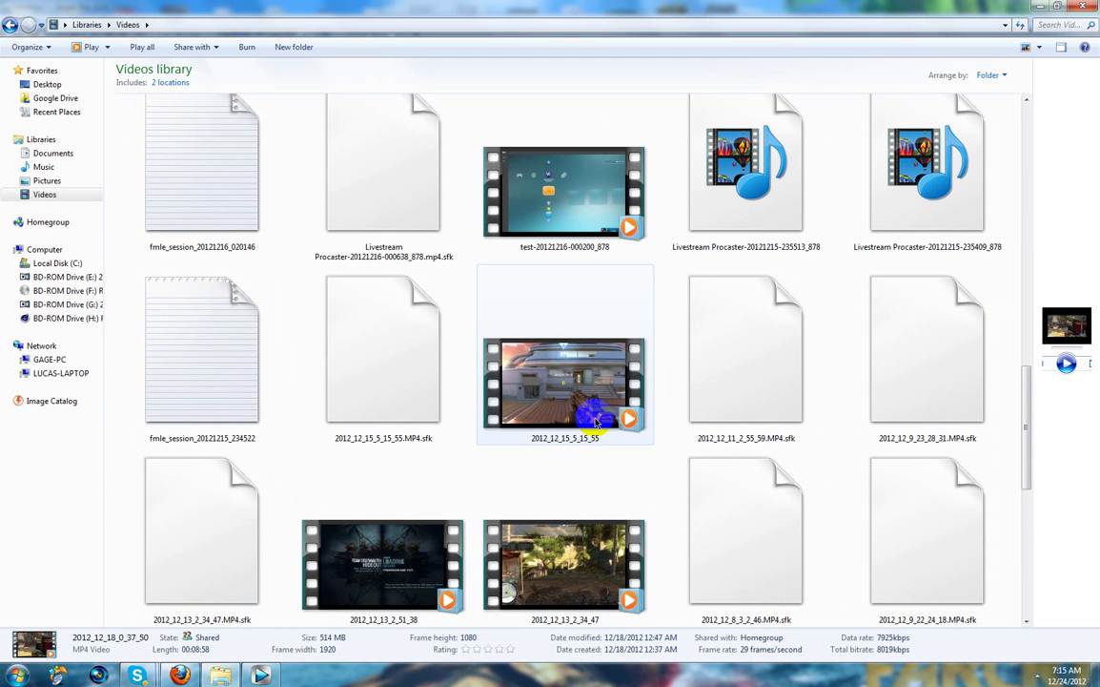
left_click_drag(583, 404, 143, 381)
left_click(654, 264)
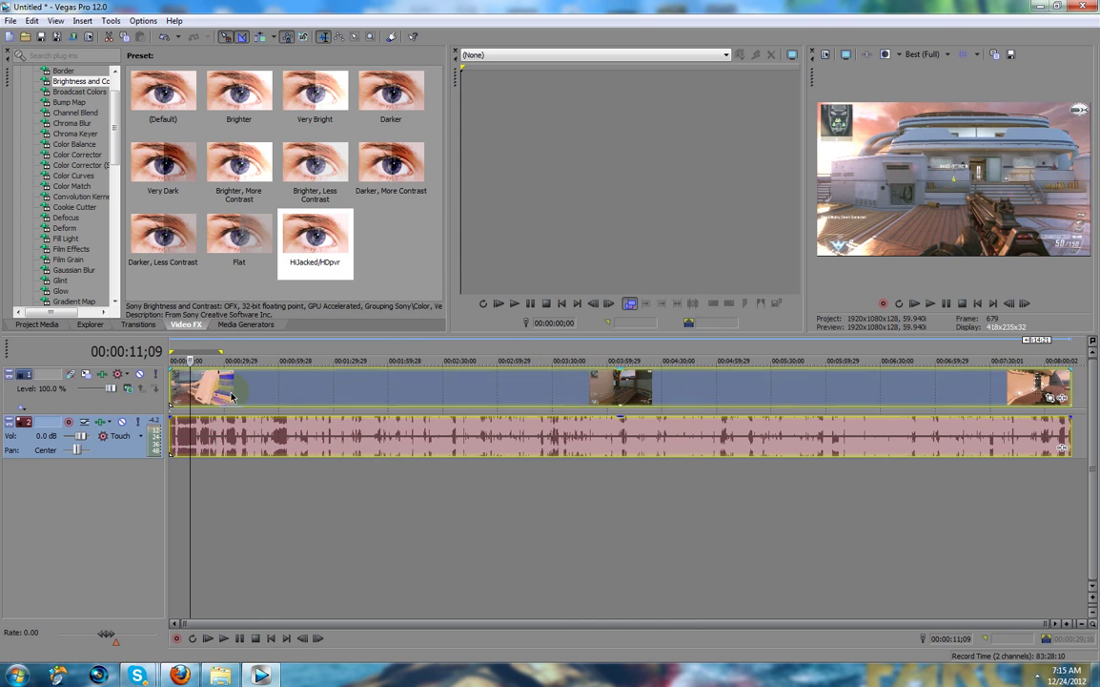
Drop the HiJacked/HDpvr preset onto the video clip on the timeline
left_click(508, 414)
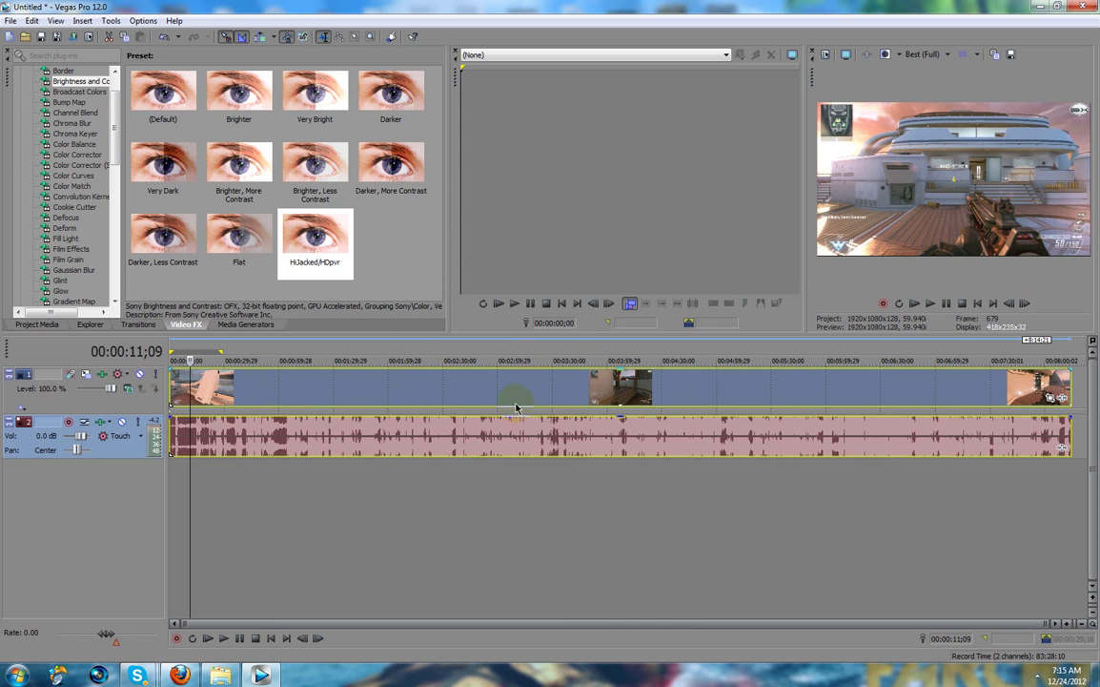
left_click_drag(349, 266, 360, 275)
left_click_drag(457, 310, 493, 399)
right_click(494, 392)
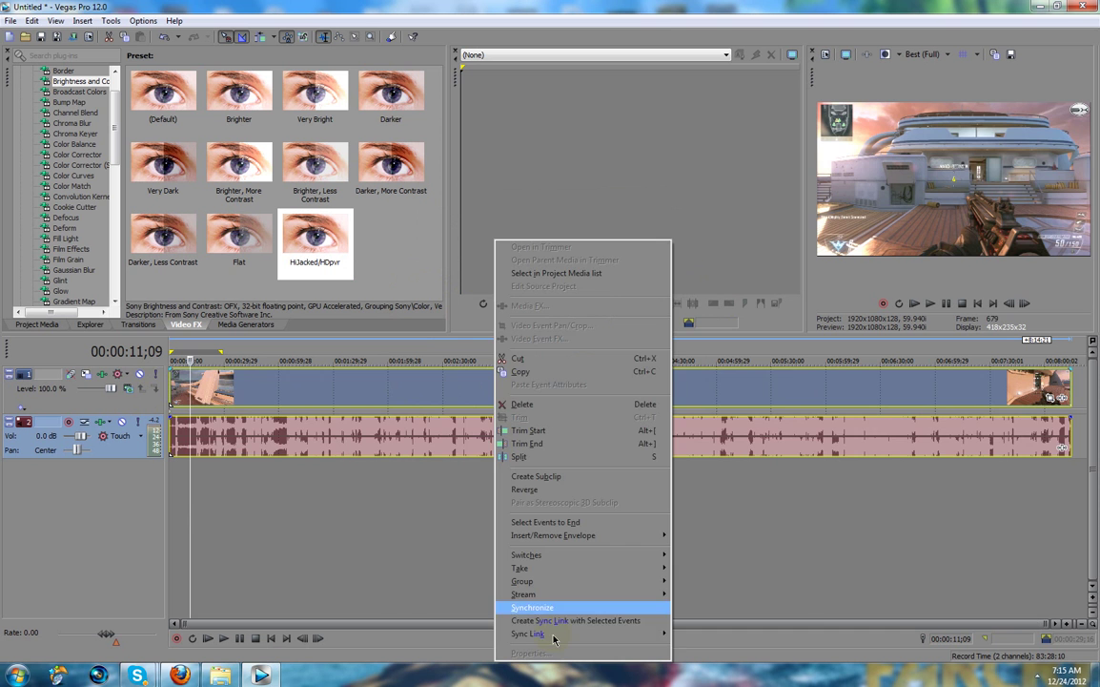
left_click(381, 583)
left_click(425, 435)
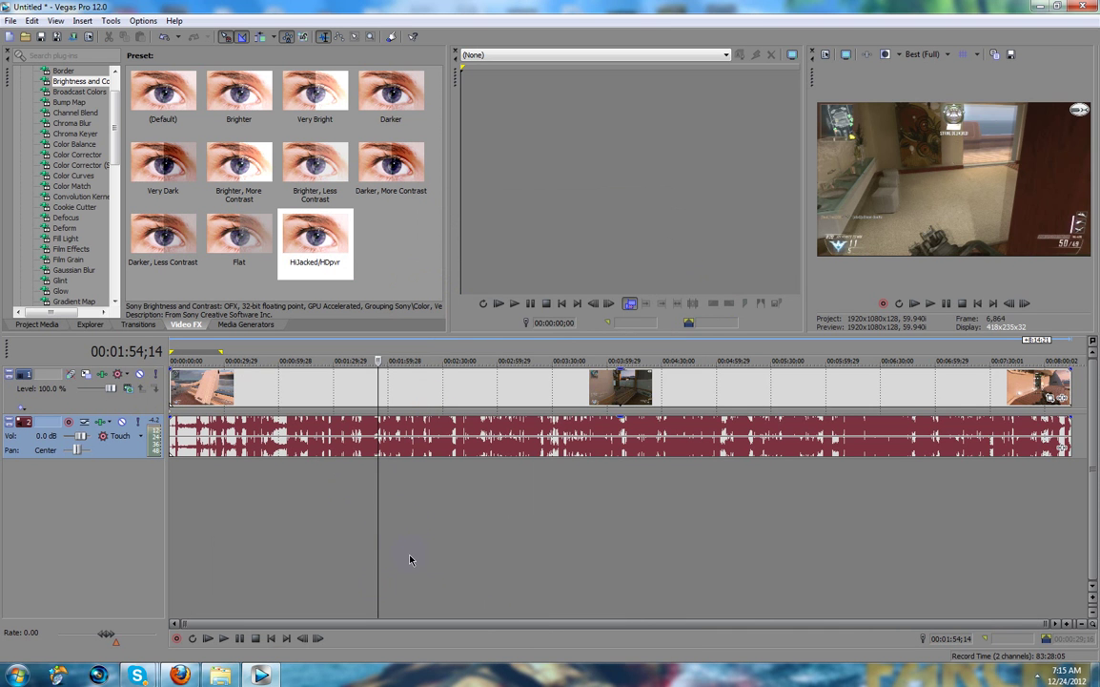
Set the video event to Disable resample with Maintain aspect ratio unchecked
left_click(410, 559)
right_click(499, 385)
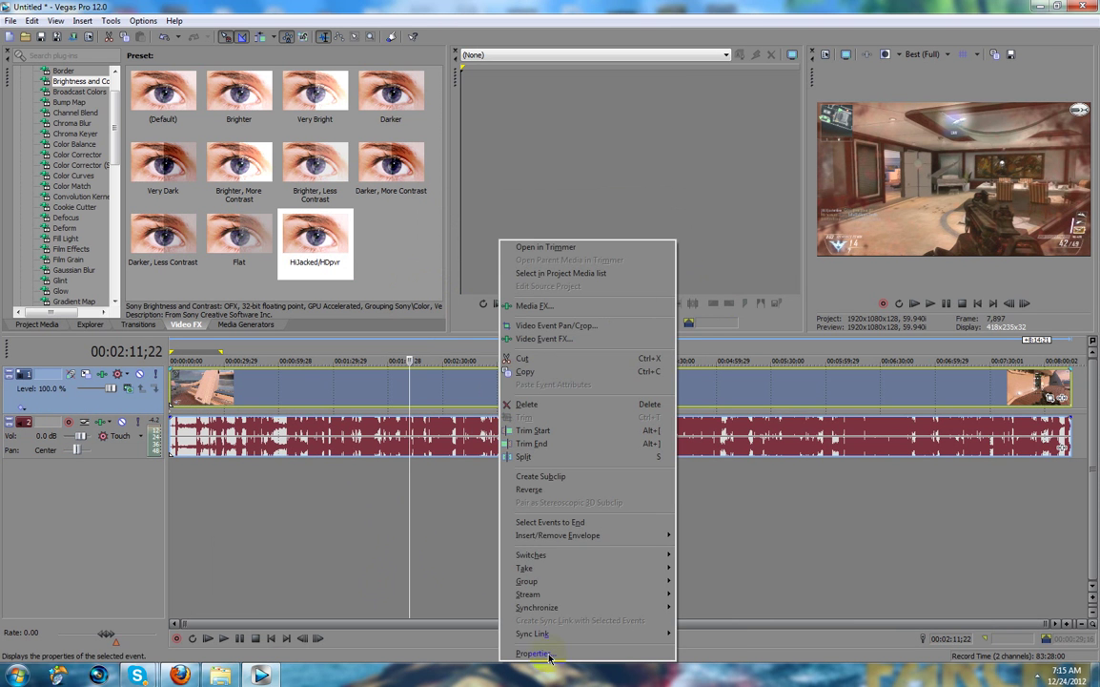
left_click(549, 655)
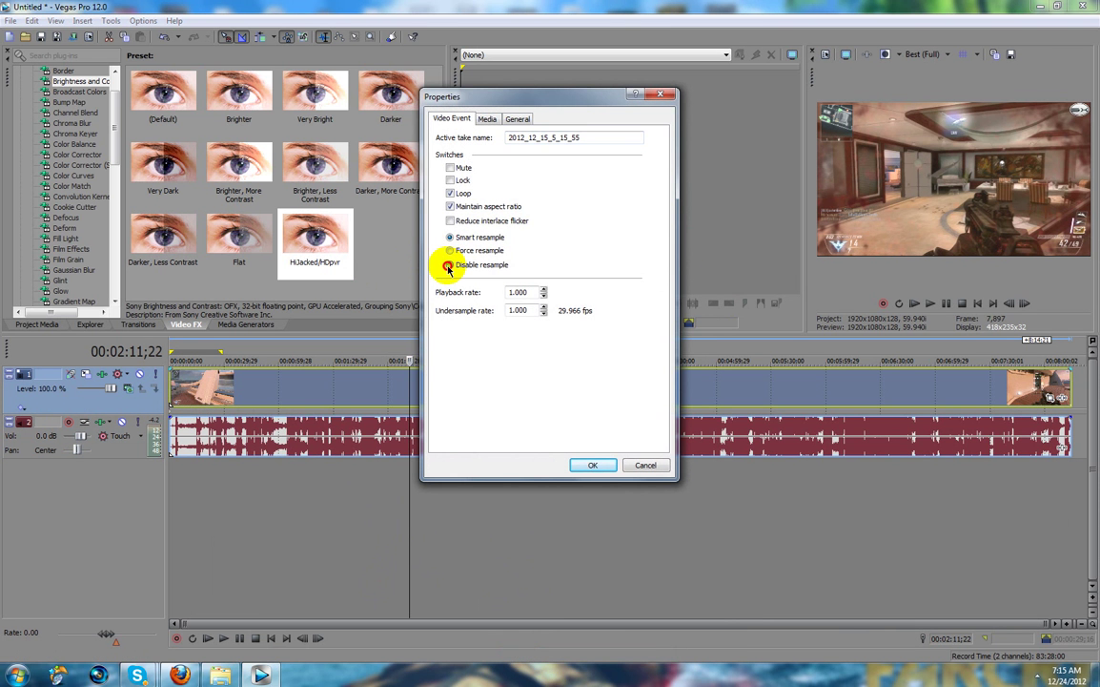
left_click(449, 266)
left_click(450, 206)
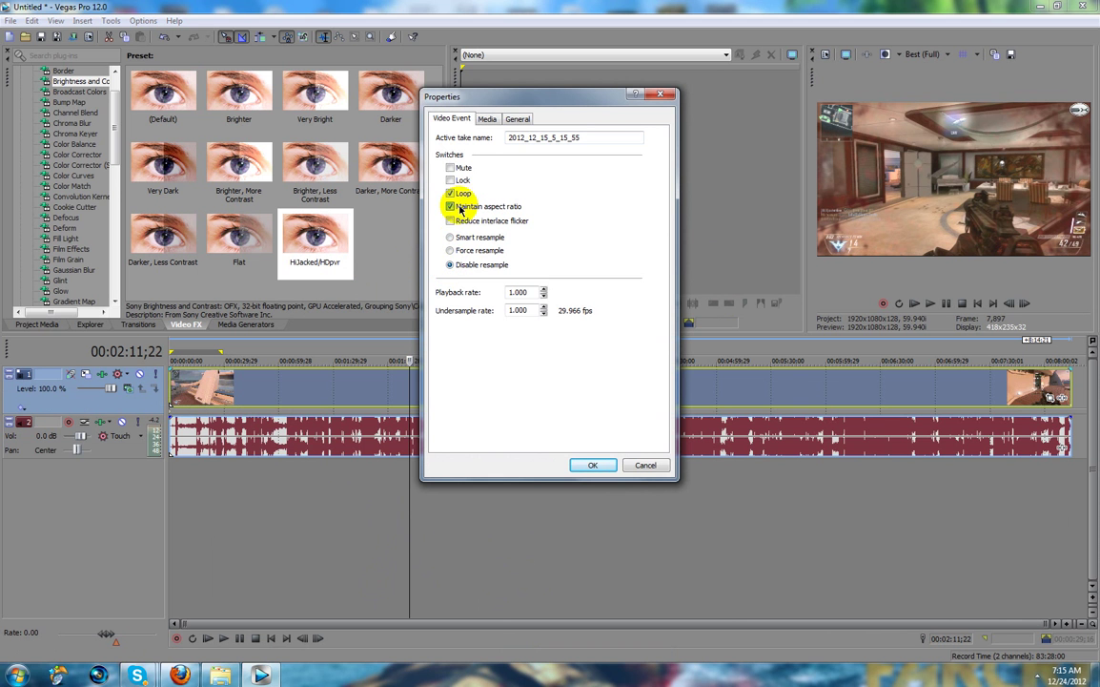
left_click(591, 465)
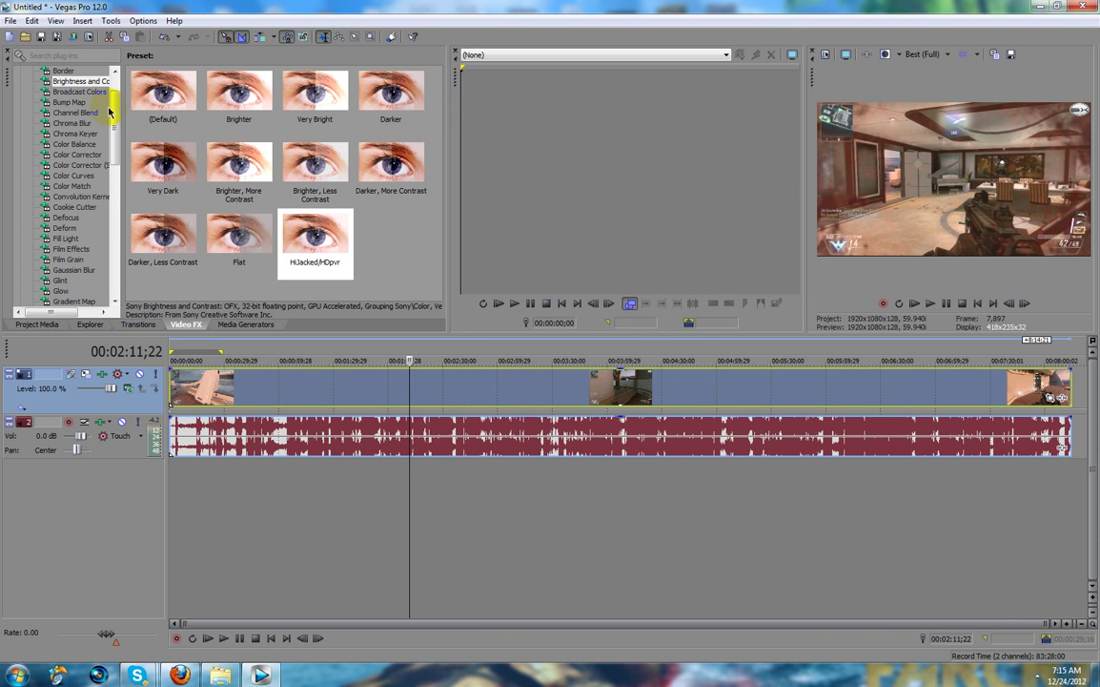
Apply the Color Corrector REDFIX HDPVR preset to the clip
left_click_drag(110, 113, 110, 86)
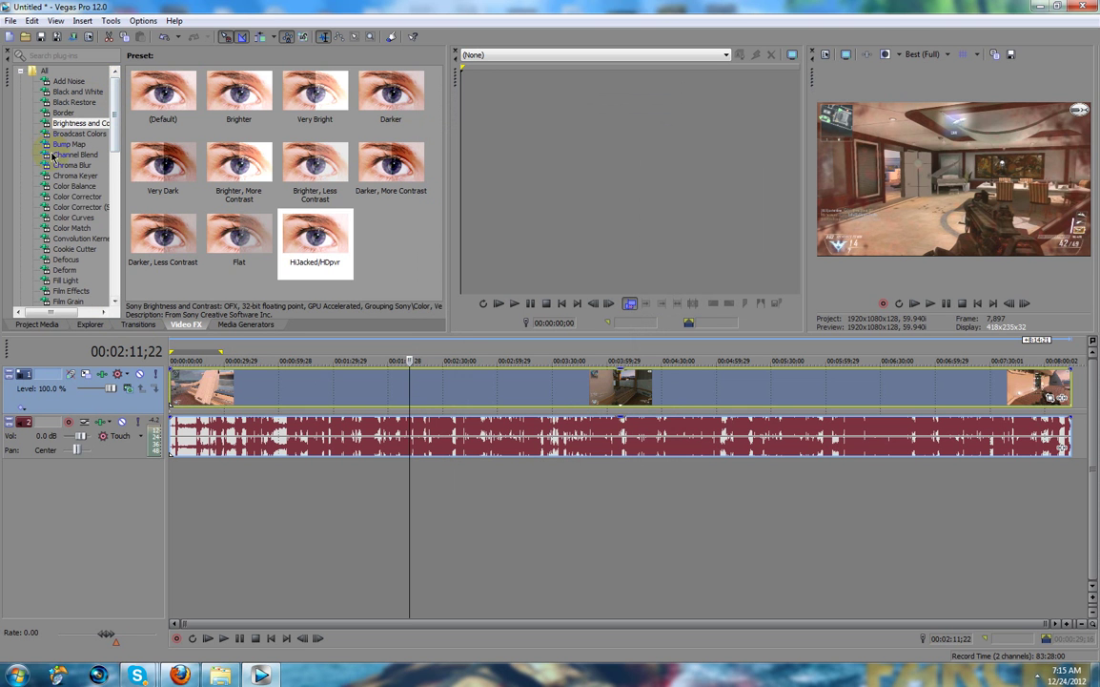
left_click(73, 195)
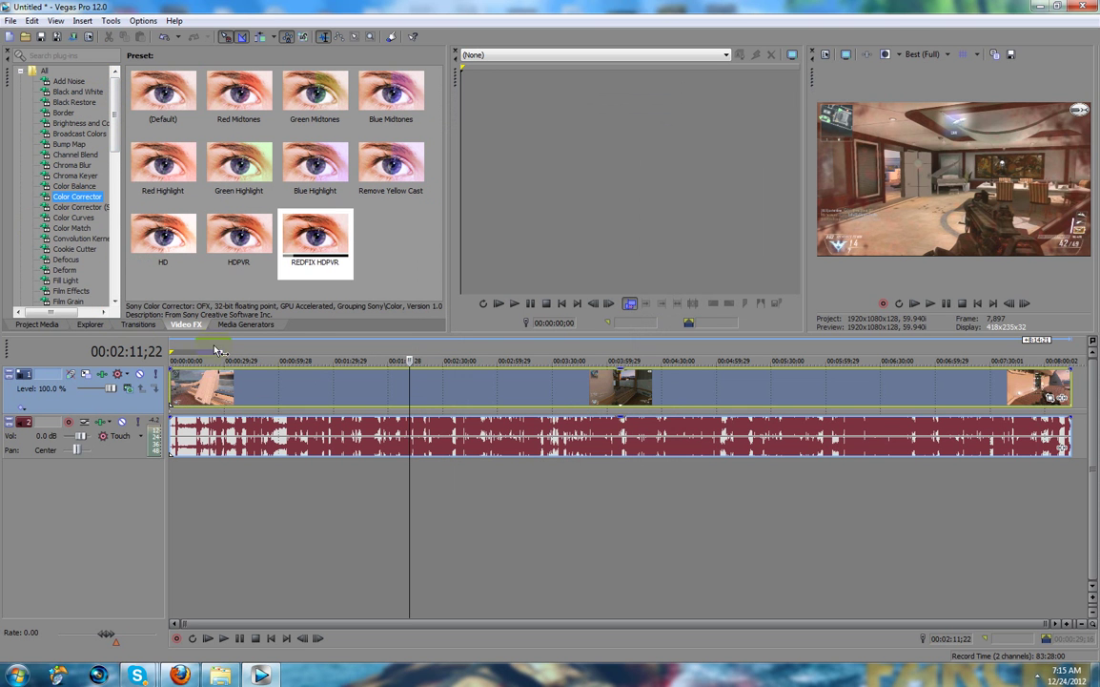
left_click(304, 243)
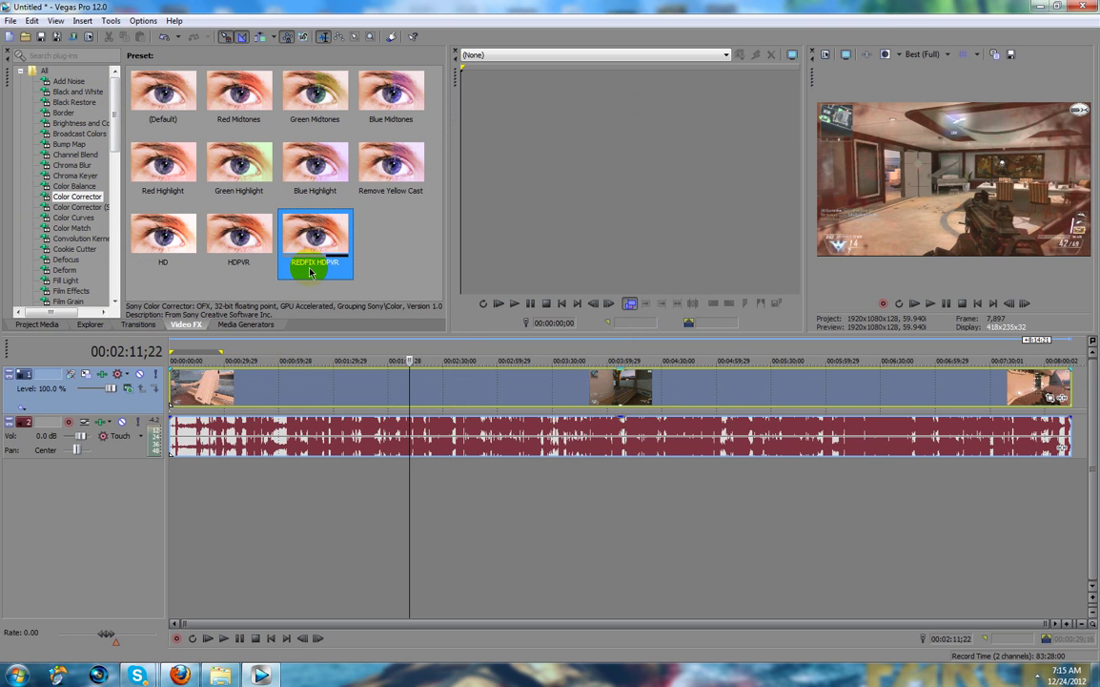
left_click(233, 229)
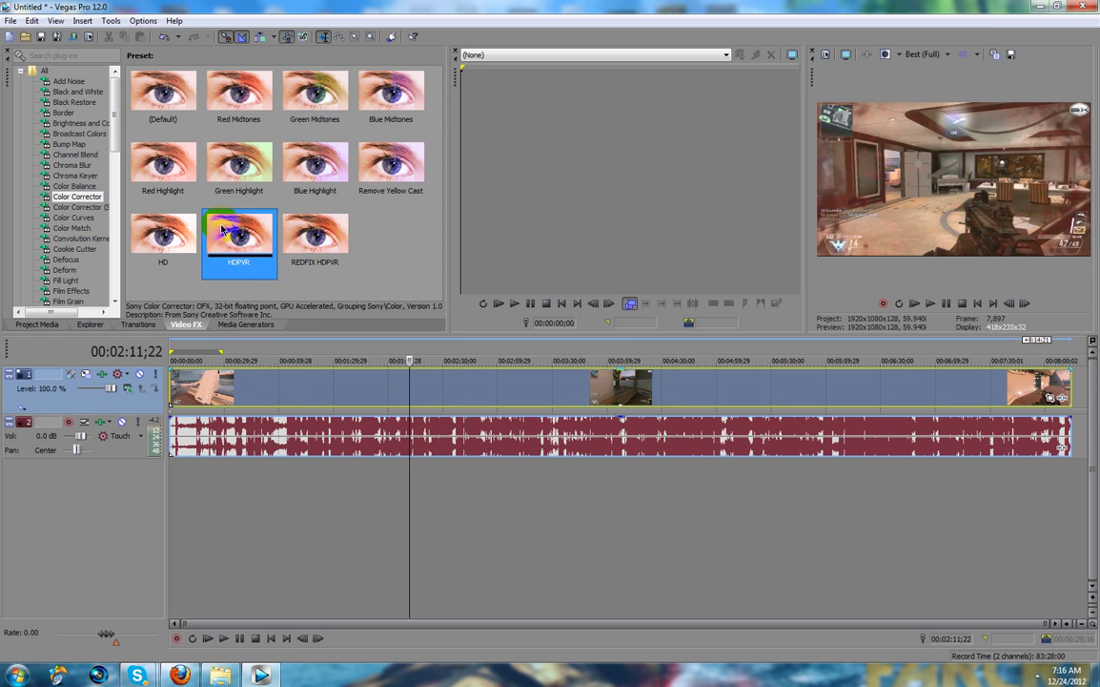
left_click(162, 224)
left_click_drag(314, 238, 272, 366)
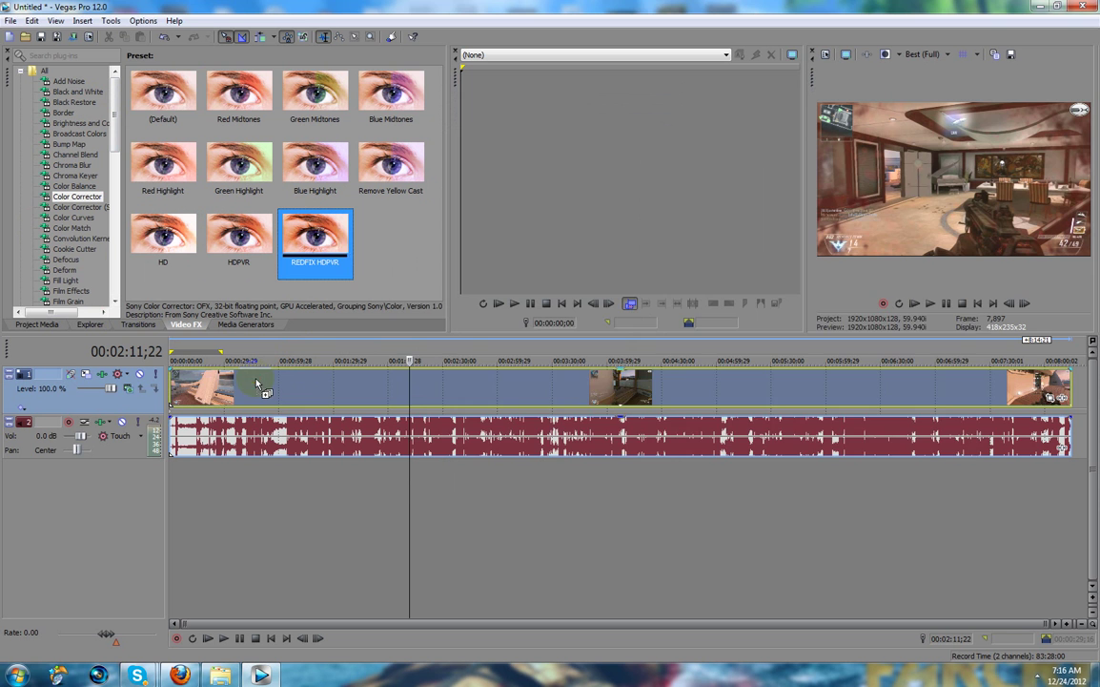
left_click_drag(258, 383, 259, 385)
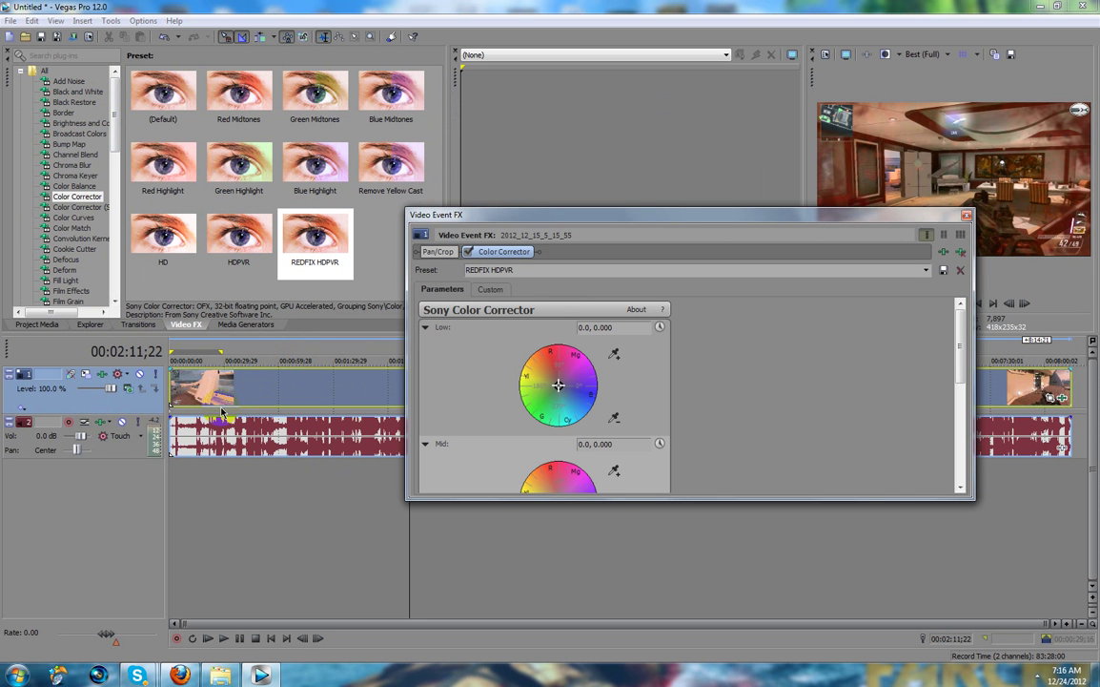
Enlarge the FX window and check Saturation 1.361, Gain 1.067 and Offset -18.600
left_click_drag(842, 222, 691, 146)
left_click_drag(621, 480, 620, 602)
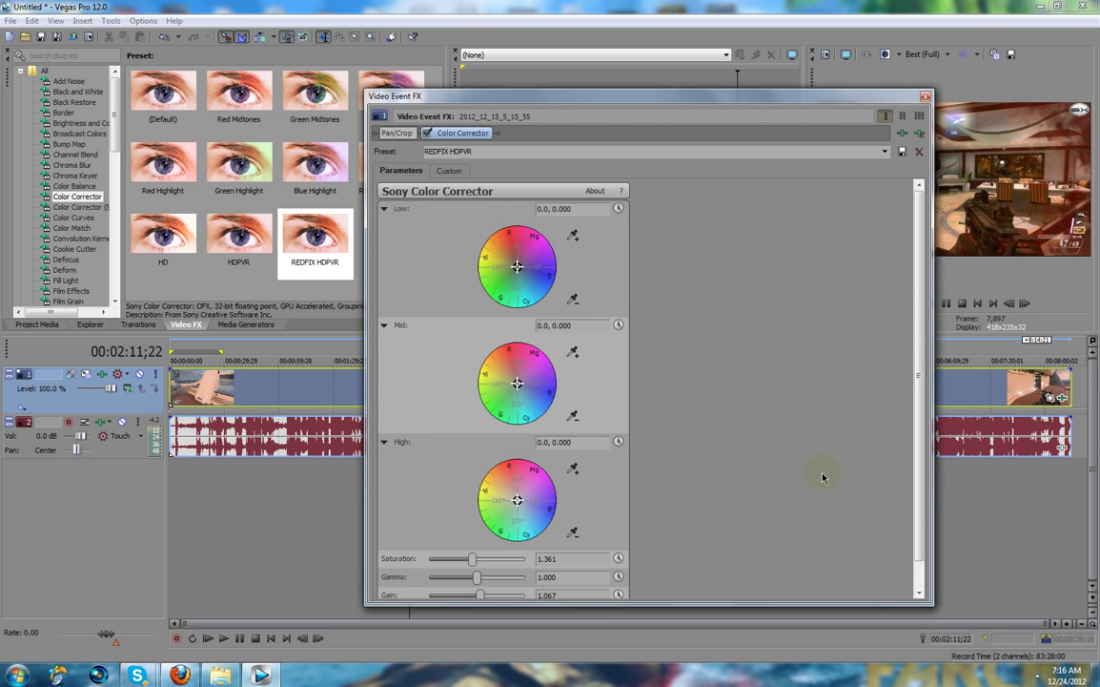
left_click_drag(922, 355, 917, 491)
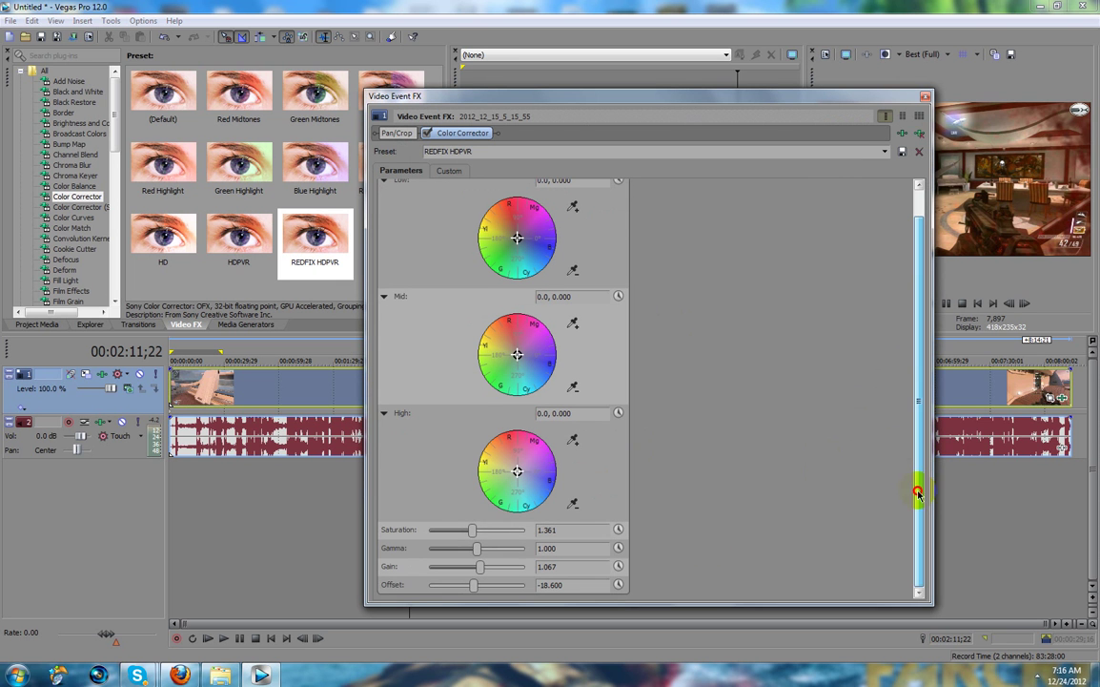
left_click(476, 531)
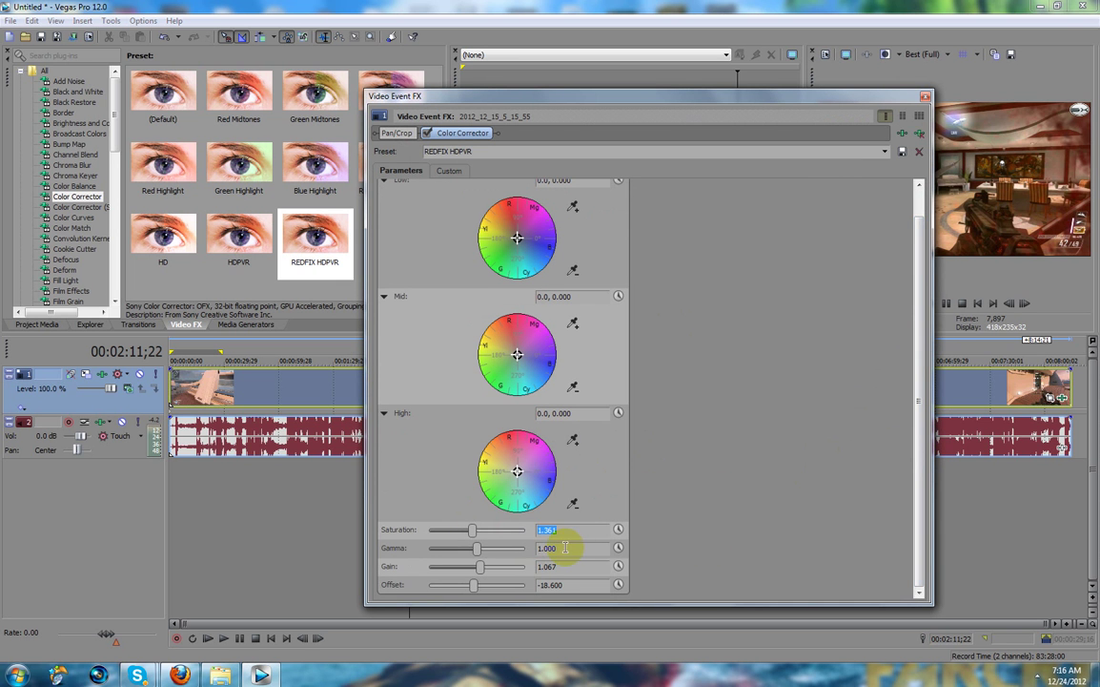
left_click(522, 572)
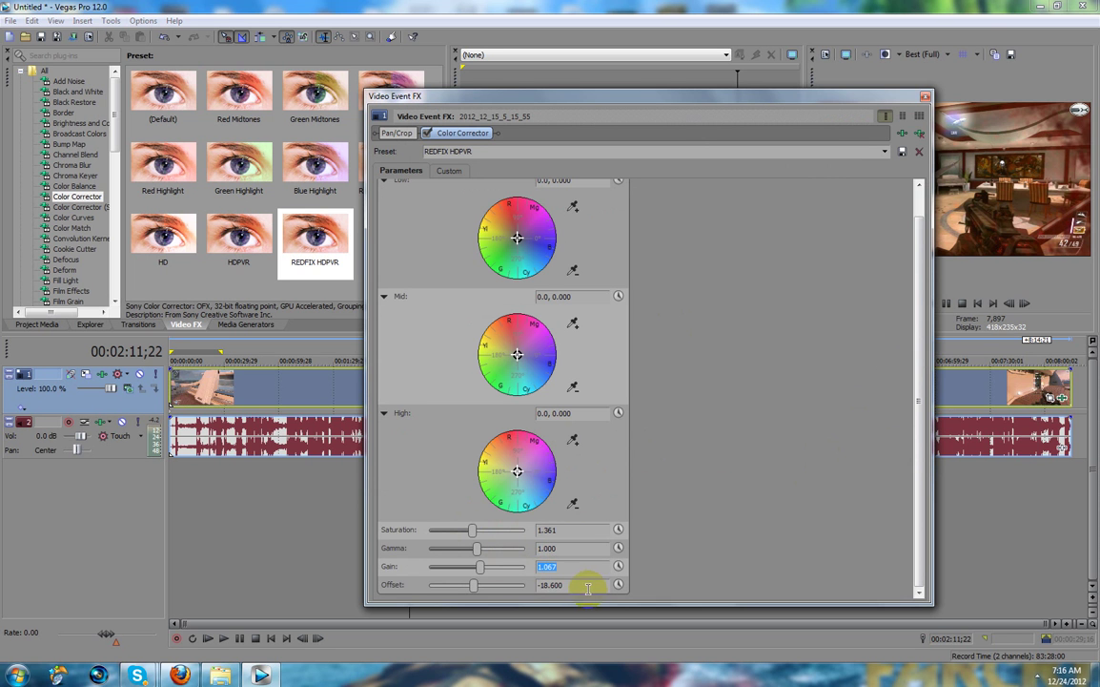
left_click(509, 585)
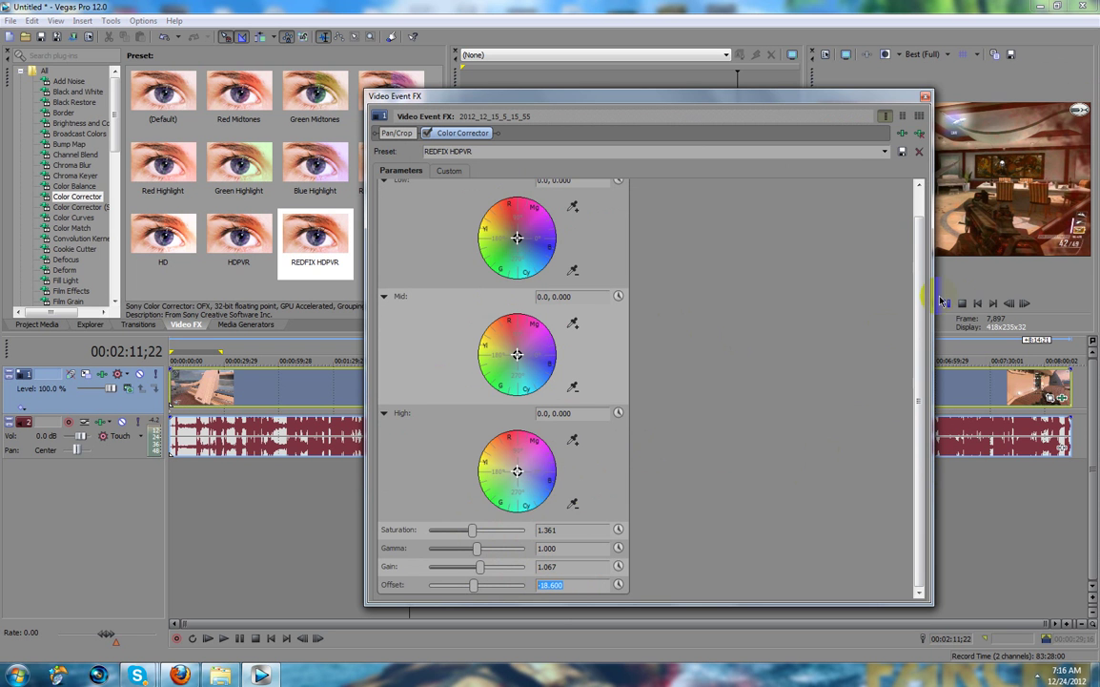
Dock the Video Event FX panel, float it again, then close it
left_click_drag(837, 103, 115, 66)
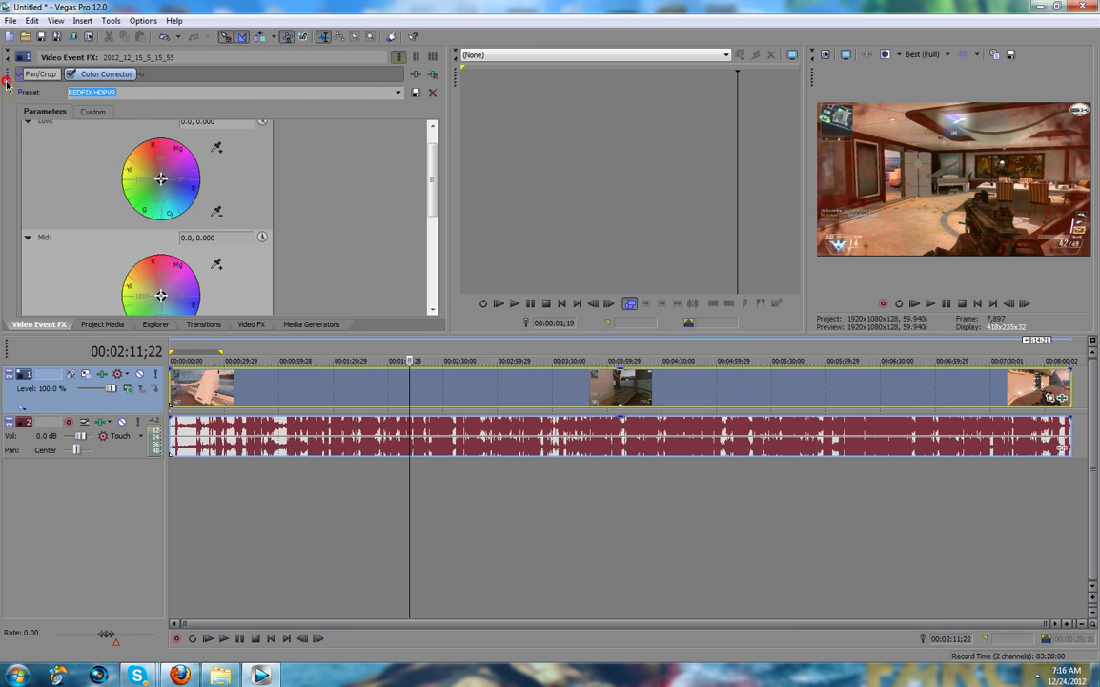
left_click_drag(6, 84, 209, 268)
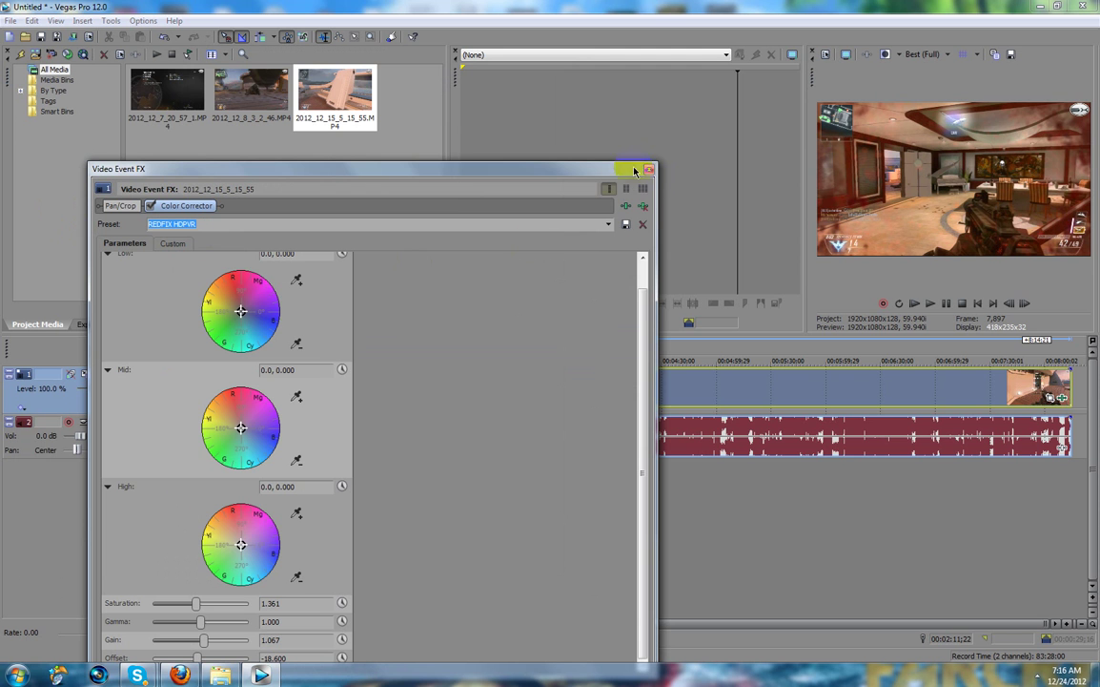
left_click_drag(503, 171, 573, 115)
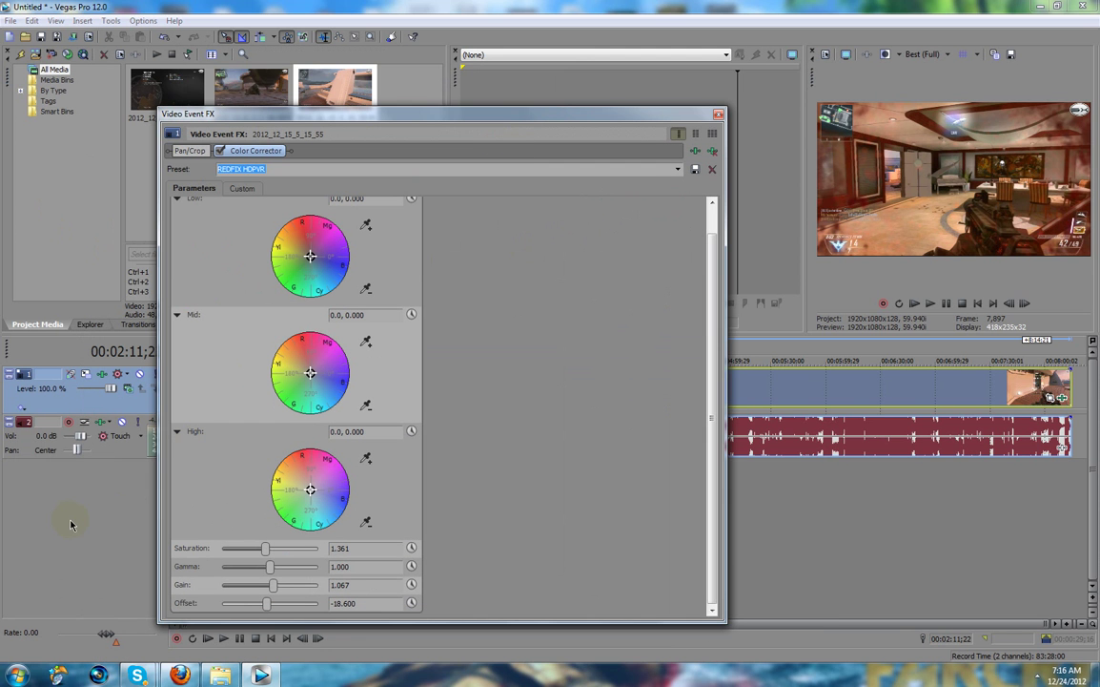
left_click(718, 114)
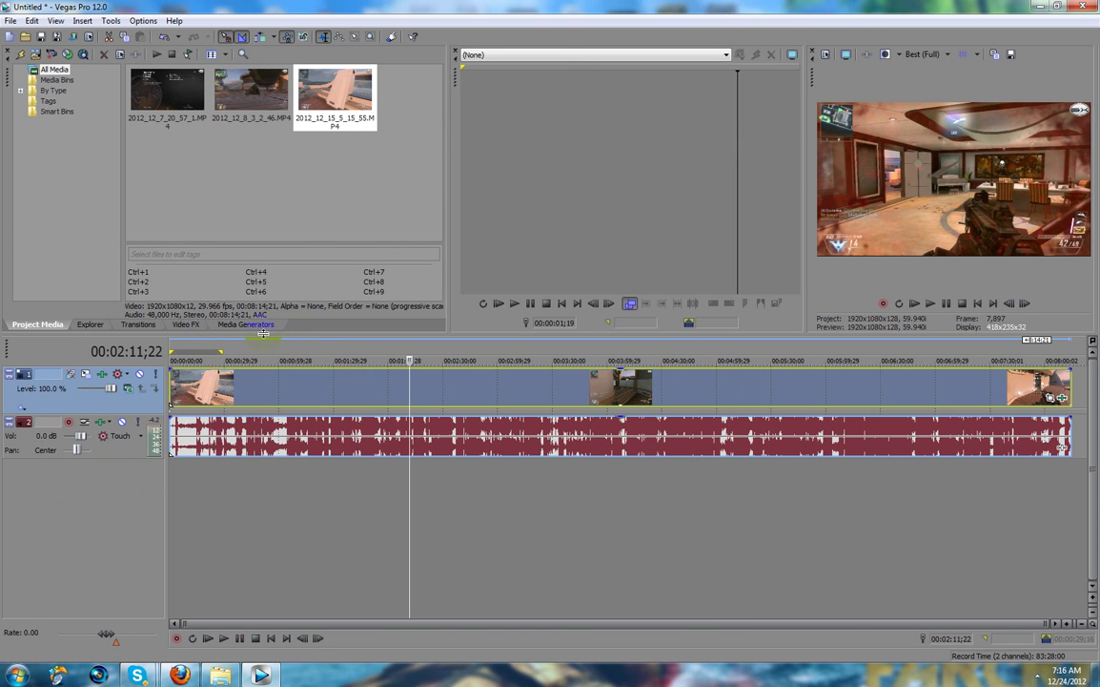
Apply the Color Corrector (Secondary) HDPVR REDFIX 2 (PROBBEST) preset to the clip
left_click(177, 325)
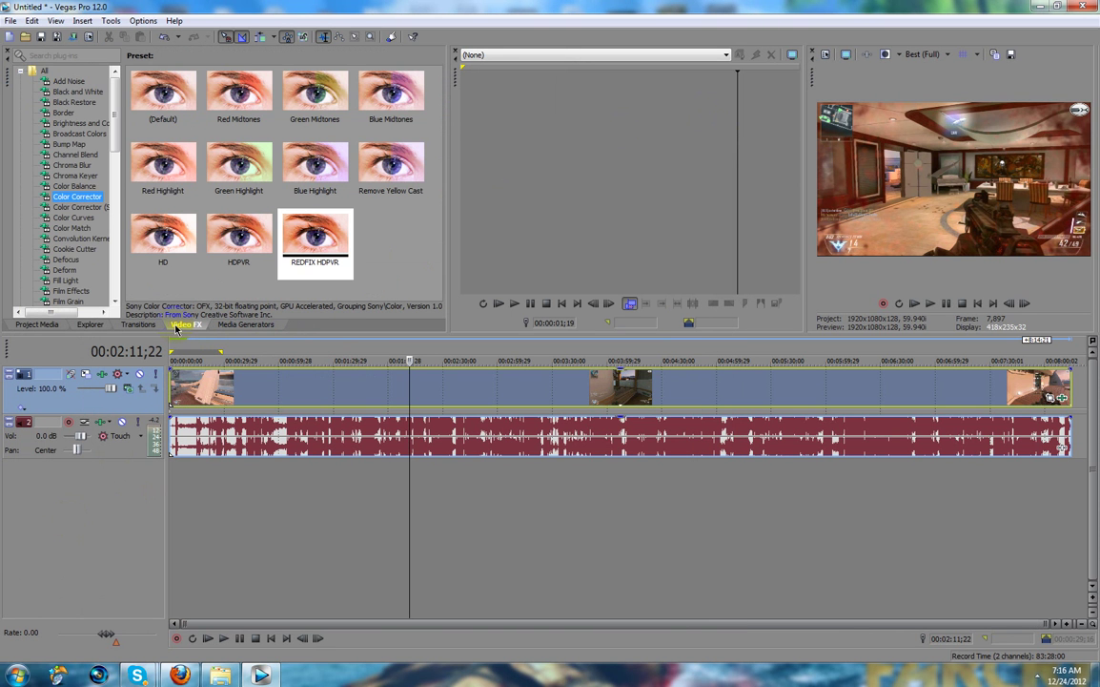
left_click(80, 207)
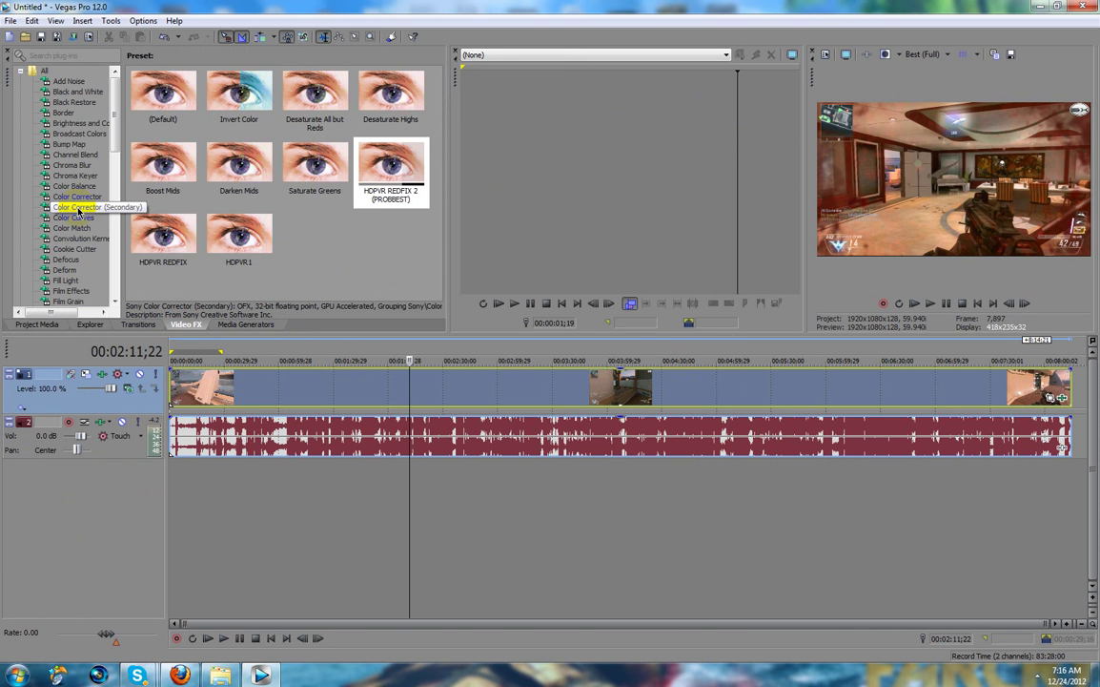
left_click(391, 166)
left_click_drag(389, 167, 351, 373)
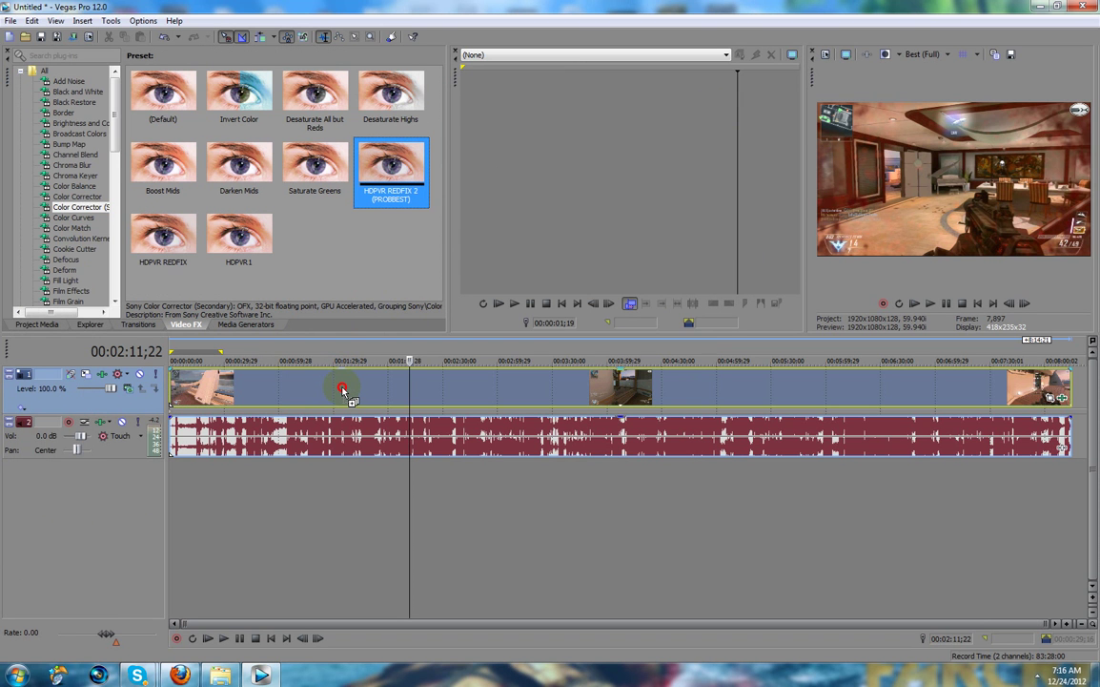
left_click_drag(604, 222, 291, 219)
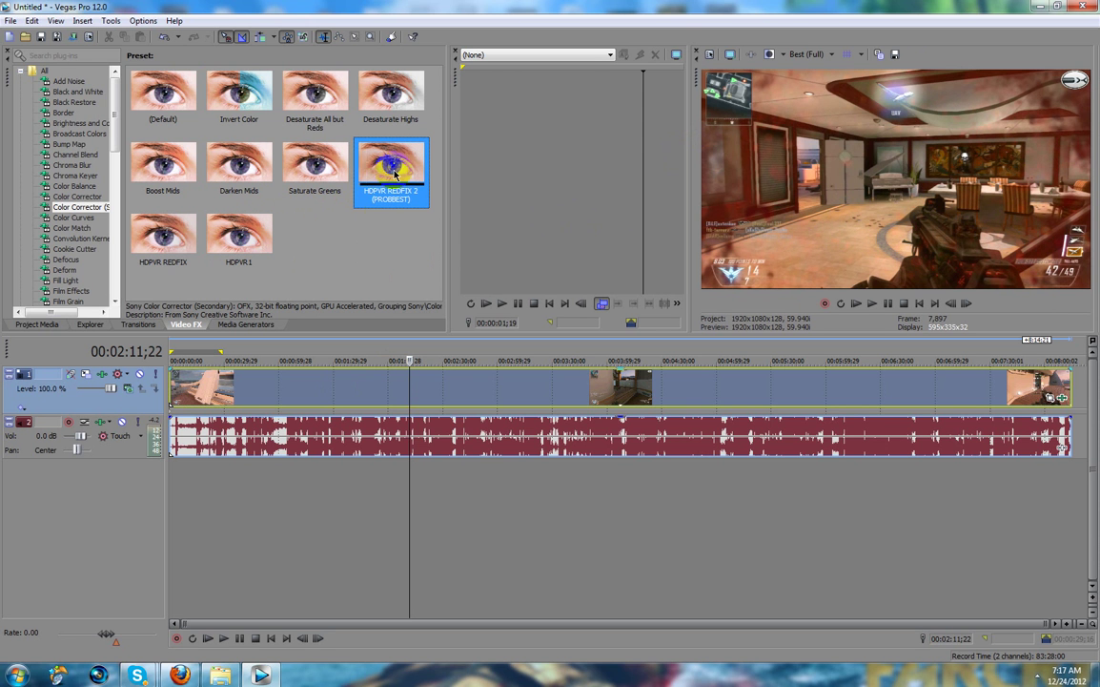
left_click_drag(355, 158, 314, 385)
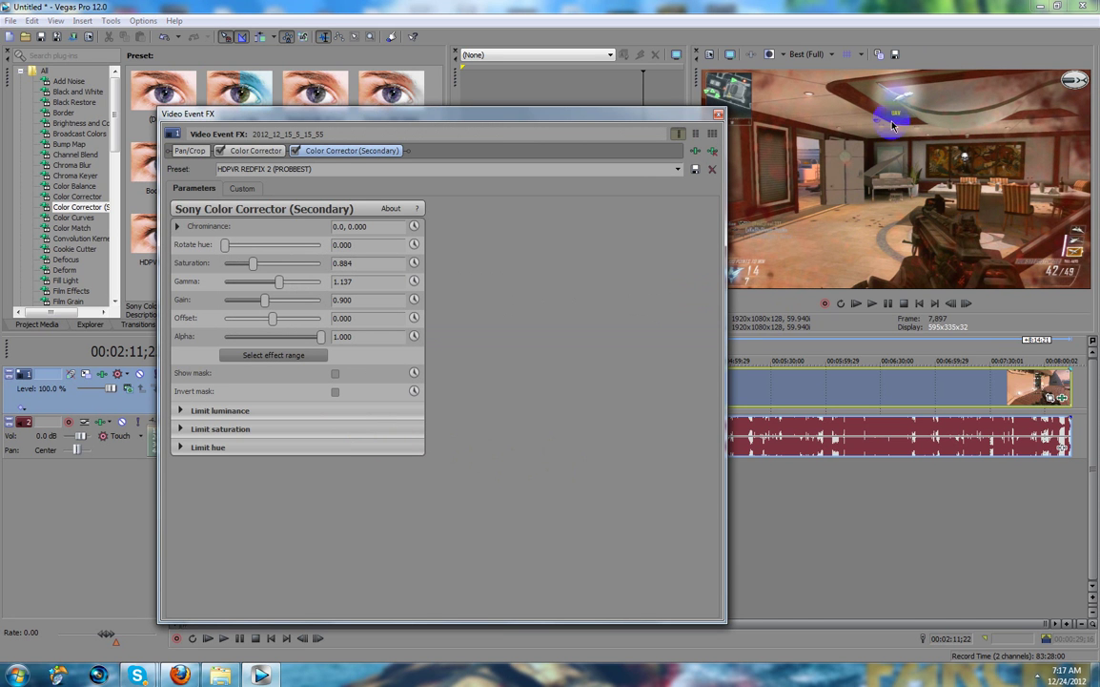
Inspect the Secondary settings with Limit luminance and Limit saturation expanded, then close the FX window
left_click(359, 244)
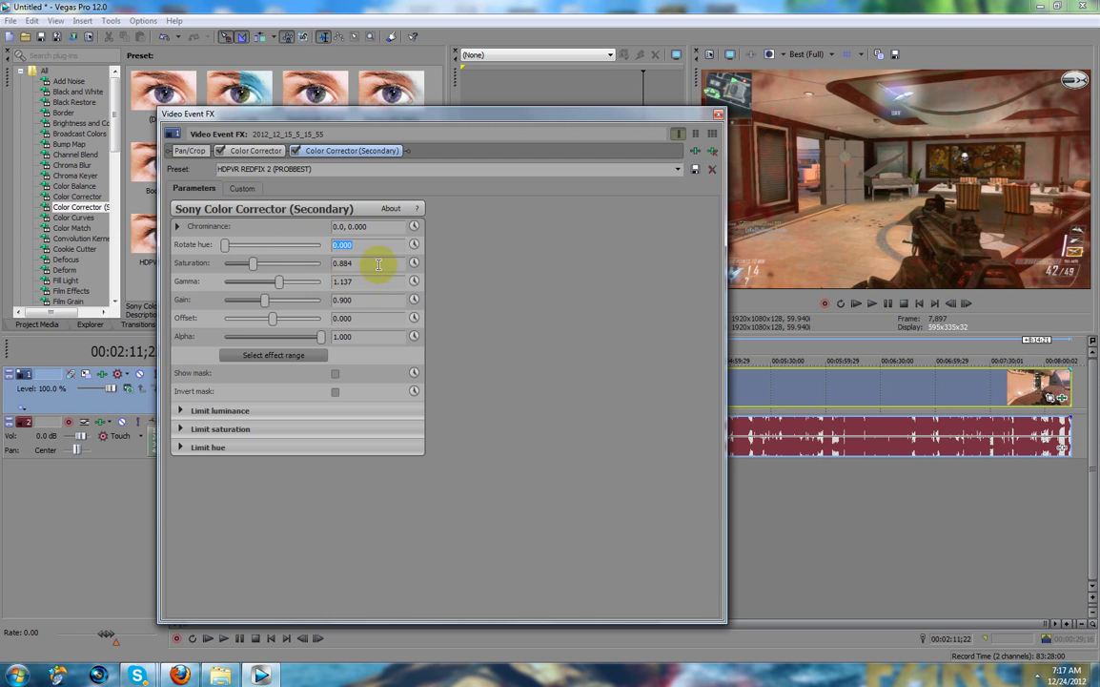
key("Tab")
key("Tab")
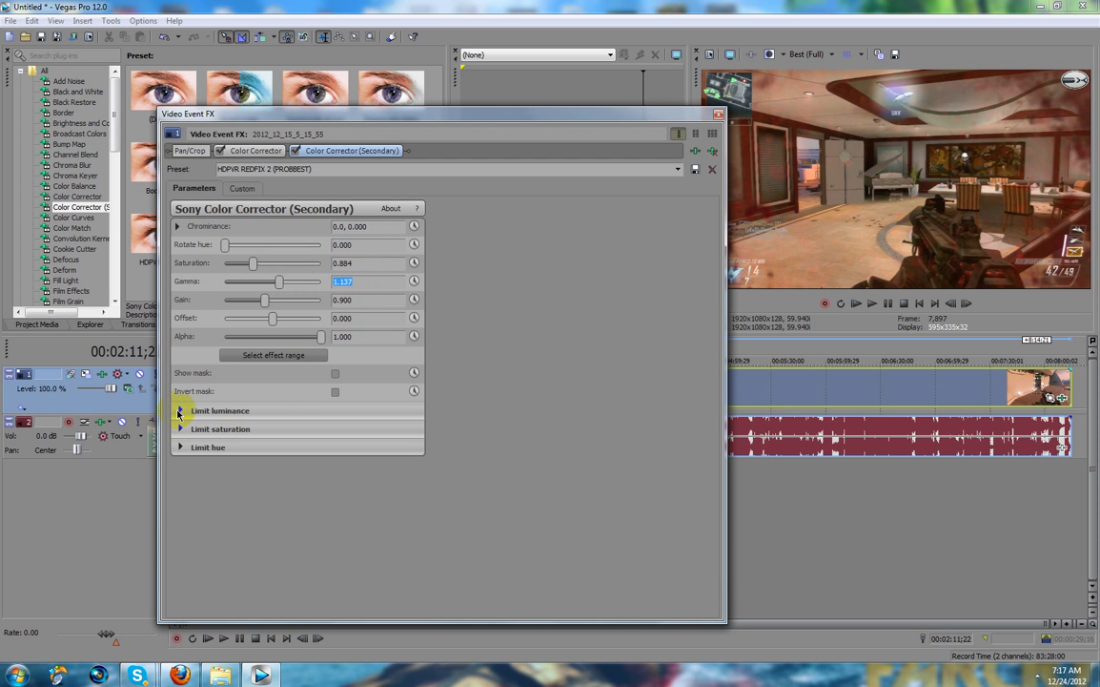
left_click(178, 412)
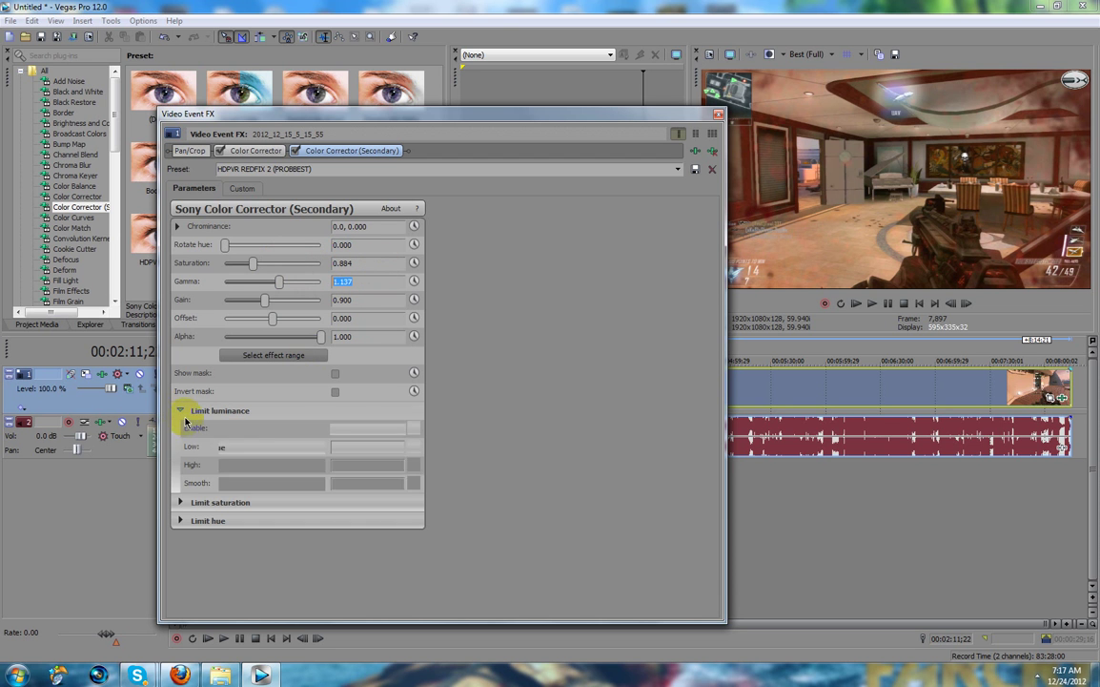
left_click(179, 504)
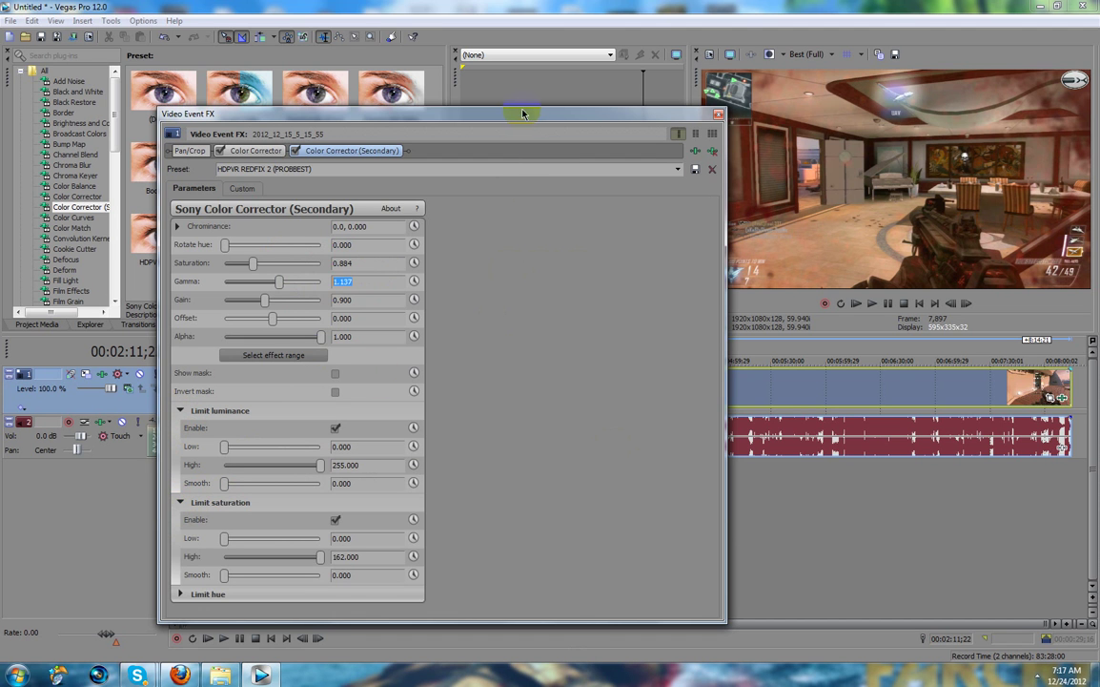
left_click_drag(516, 112, 513, 68)
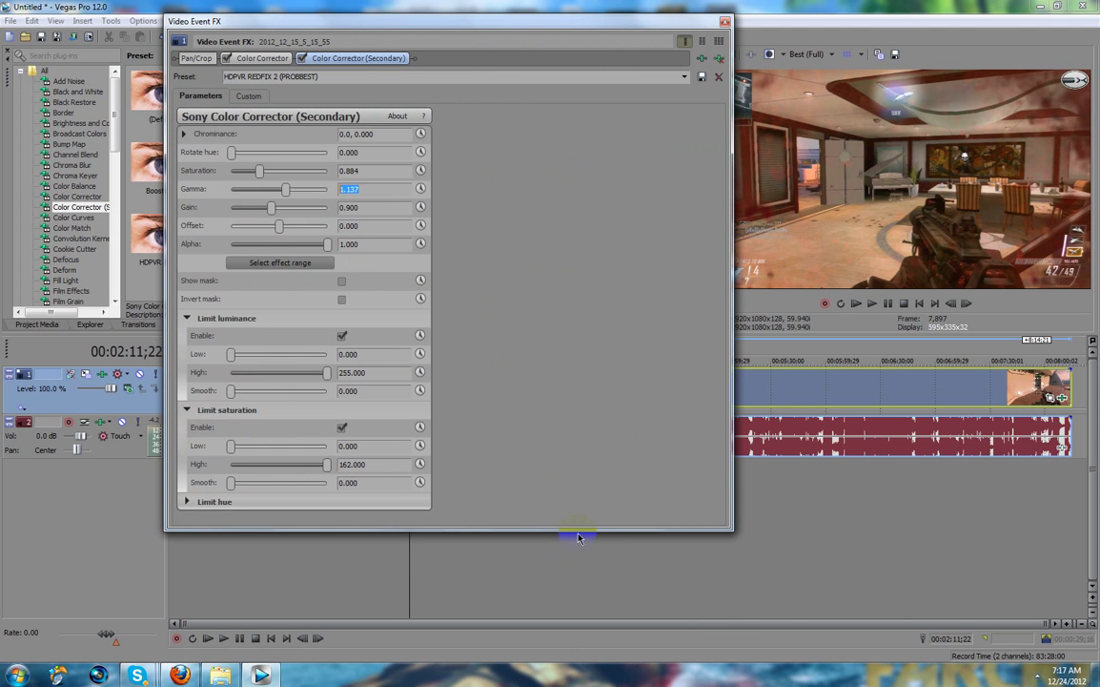
left_click_drag(590, 529, 591, 618)
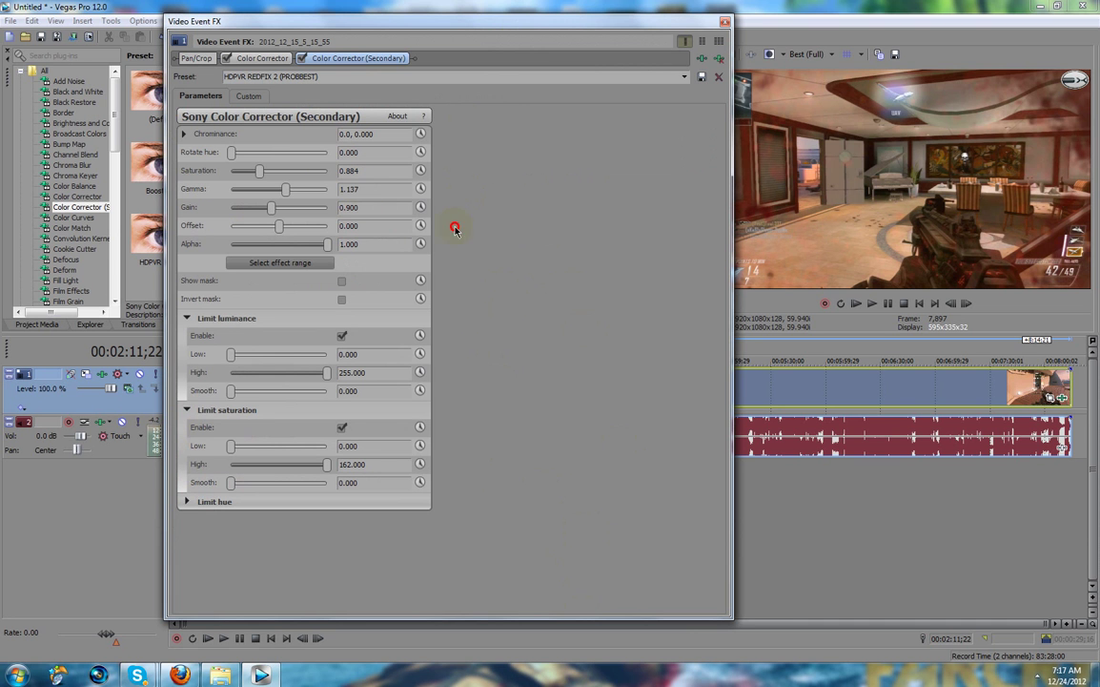
left_click(724, 23)
left_click(85, 124)
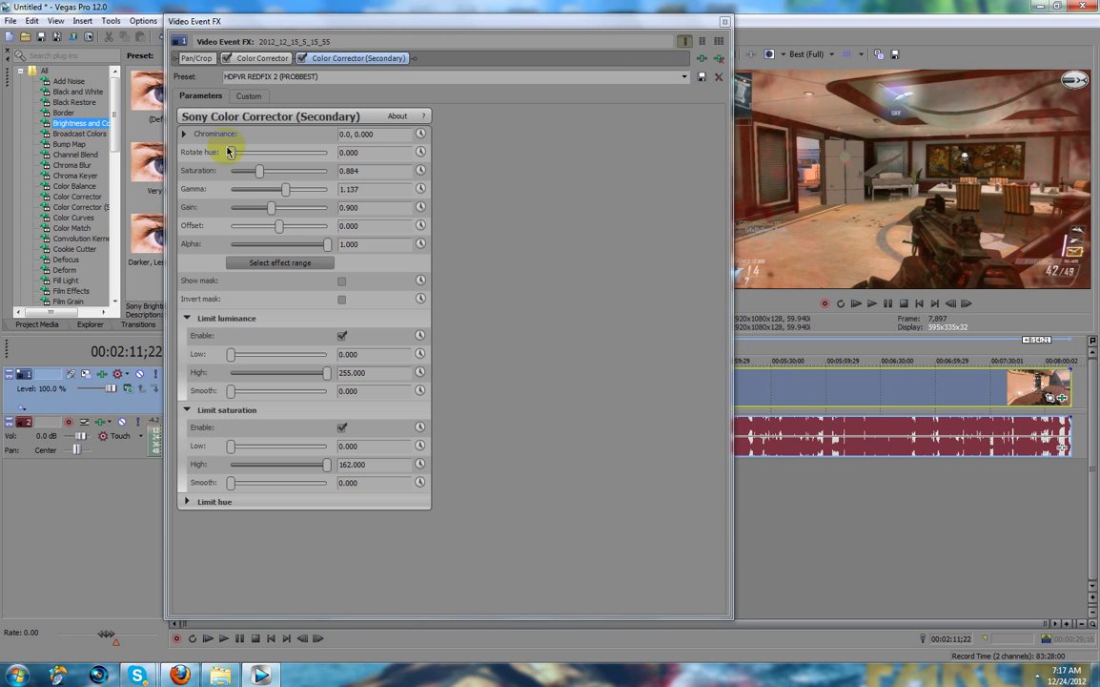
left_click(724, 23)
Apply the HiJacked/Hdpvr Brightness and Contrast preset (Brightness 0.054) to the middle of the clip
left_click(310, 246)
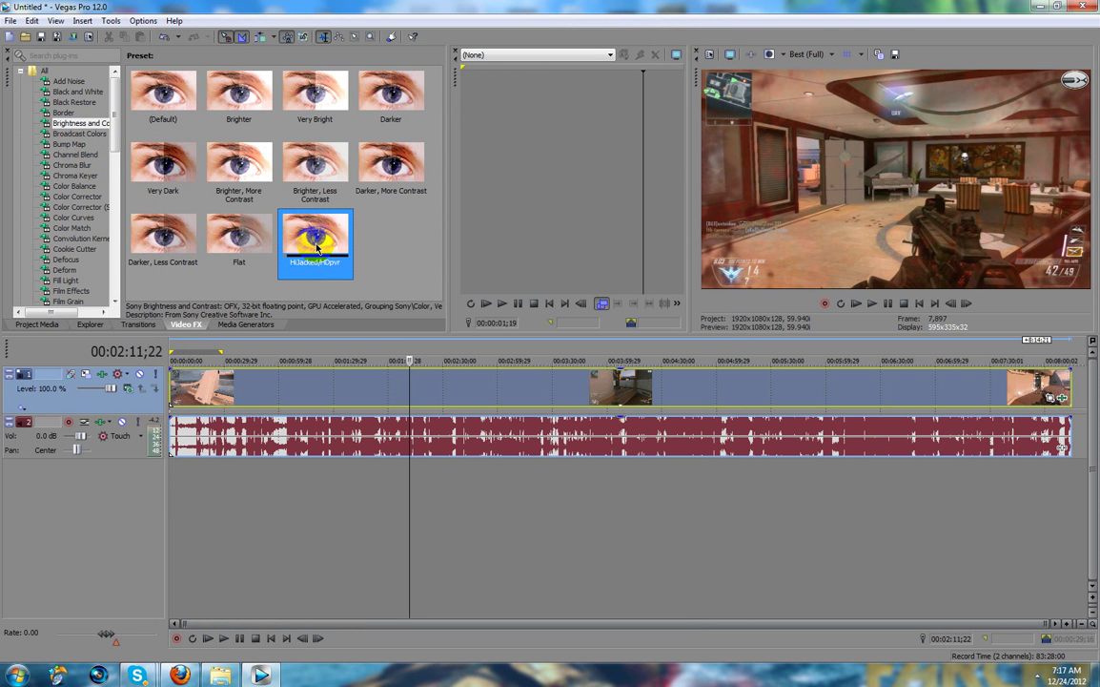
left_click_drag(318, 246, 453, 393)
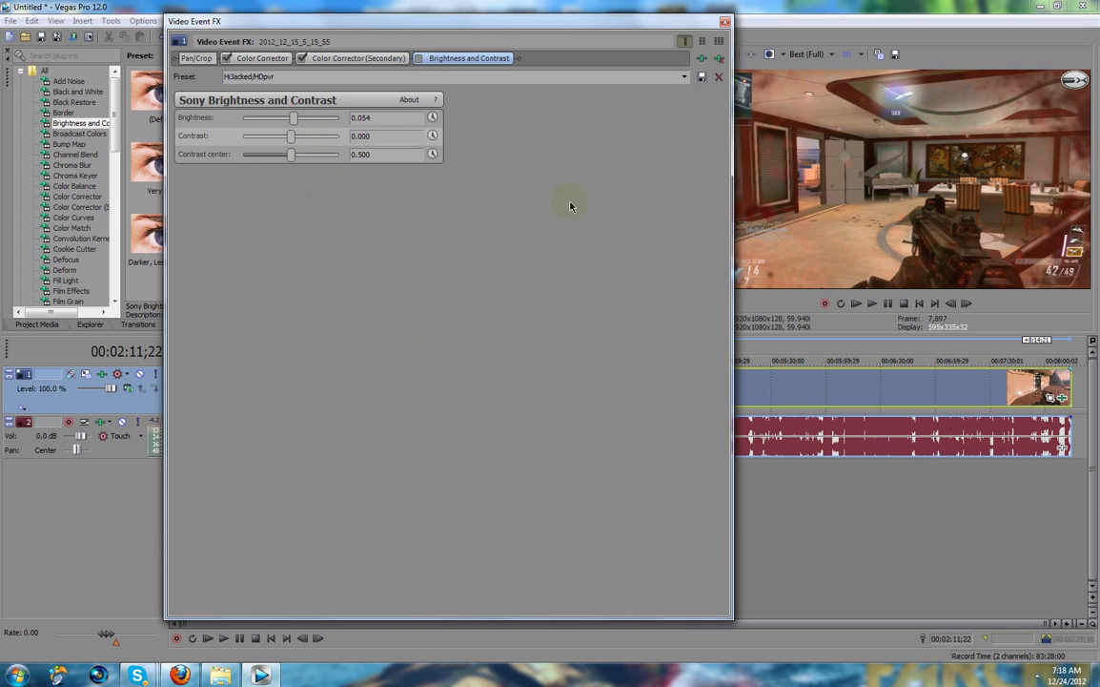
left_click(887, 403)
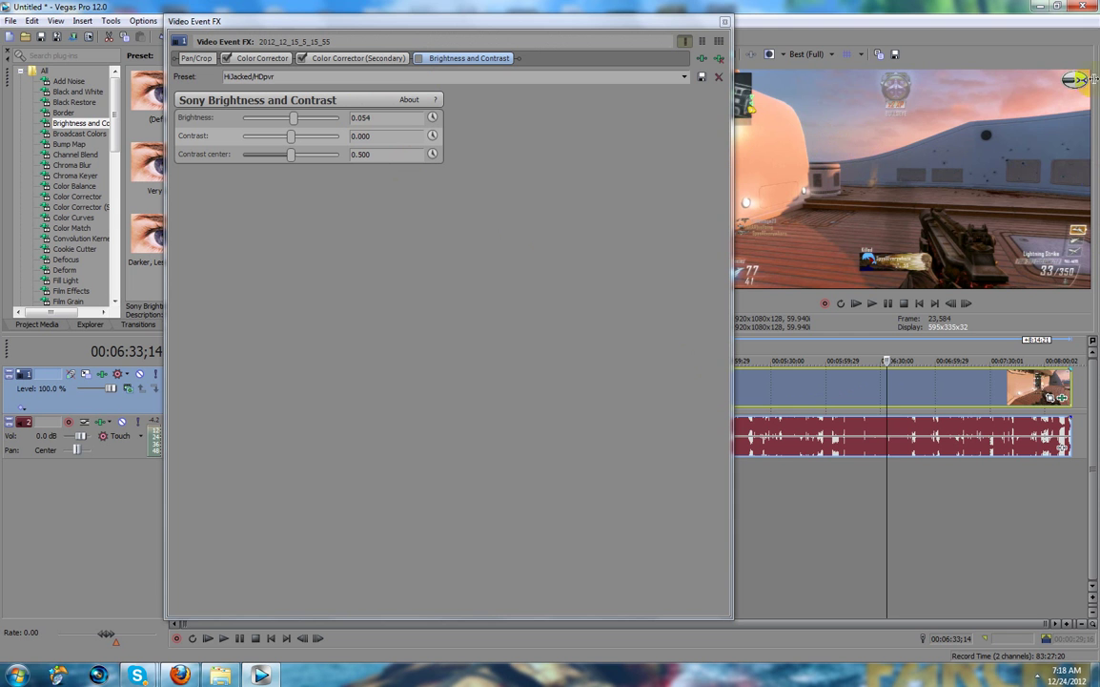
Toggle Brightness and Contrast off and on to compare, leave it enabled, and close the window
left_click(420, 59)
left_click(420, 59)
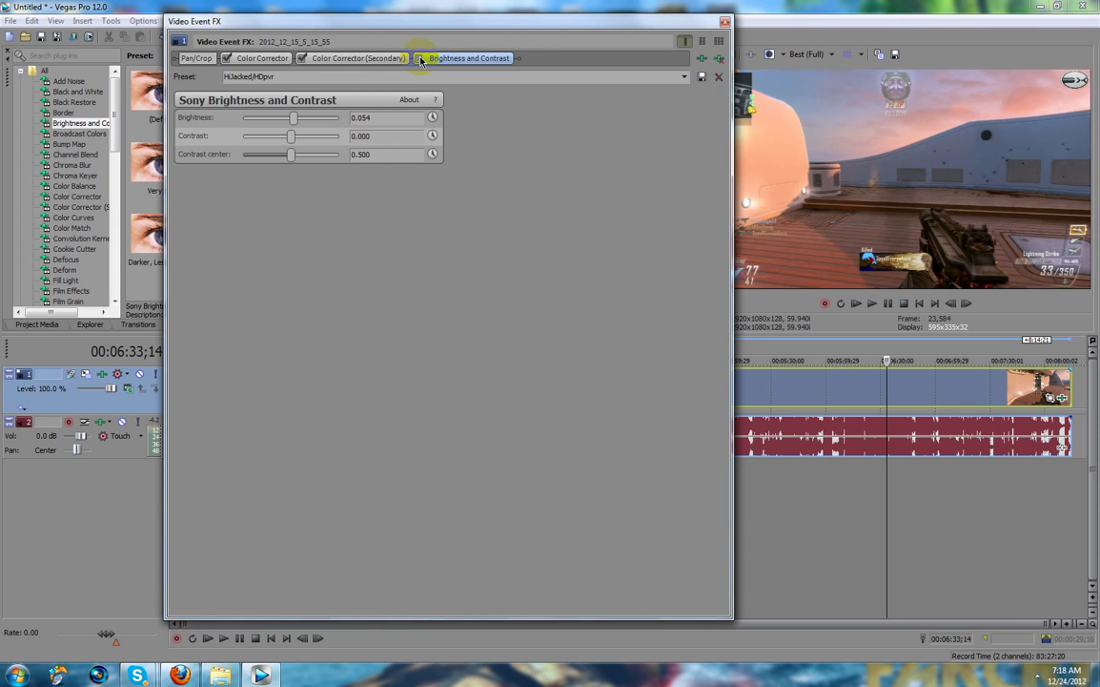
left_click(420, 59)
left_click(420, 59)
left_click(419, 59)
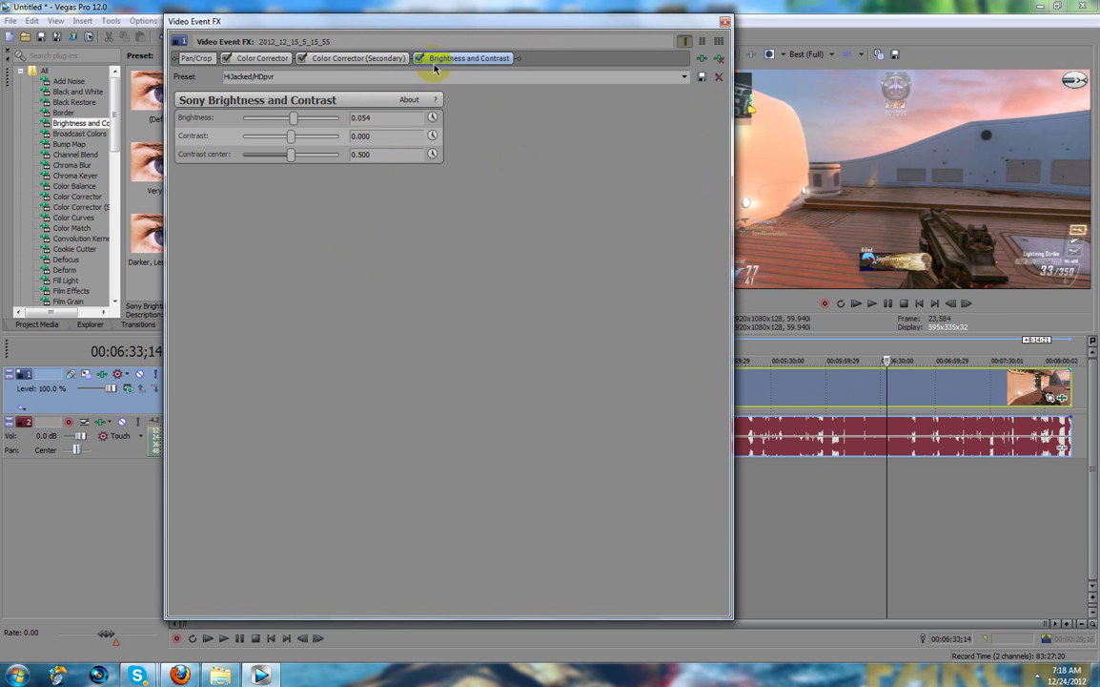
left_click(725, 22)
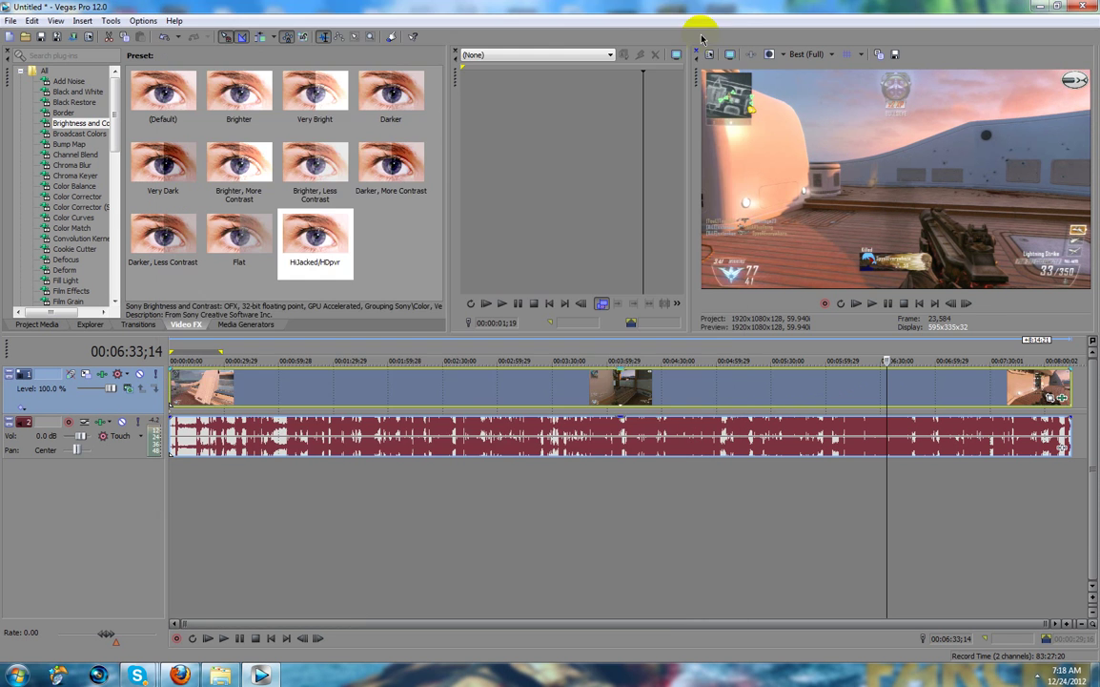
Add Sony Sharpen with the HDPVR preset (Amount 0.000) as the clip's fourth effect
left_click_drag(112, 143, 108, 238)
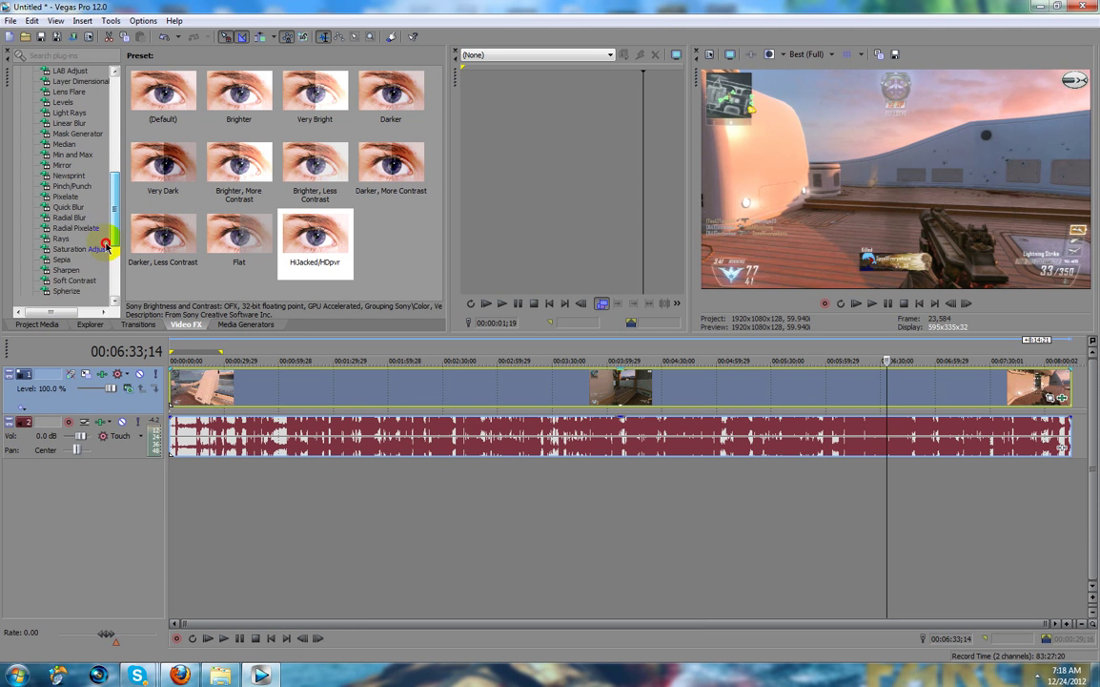
left_click(66, 259)
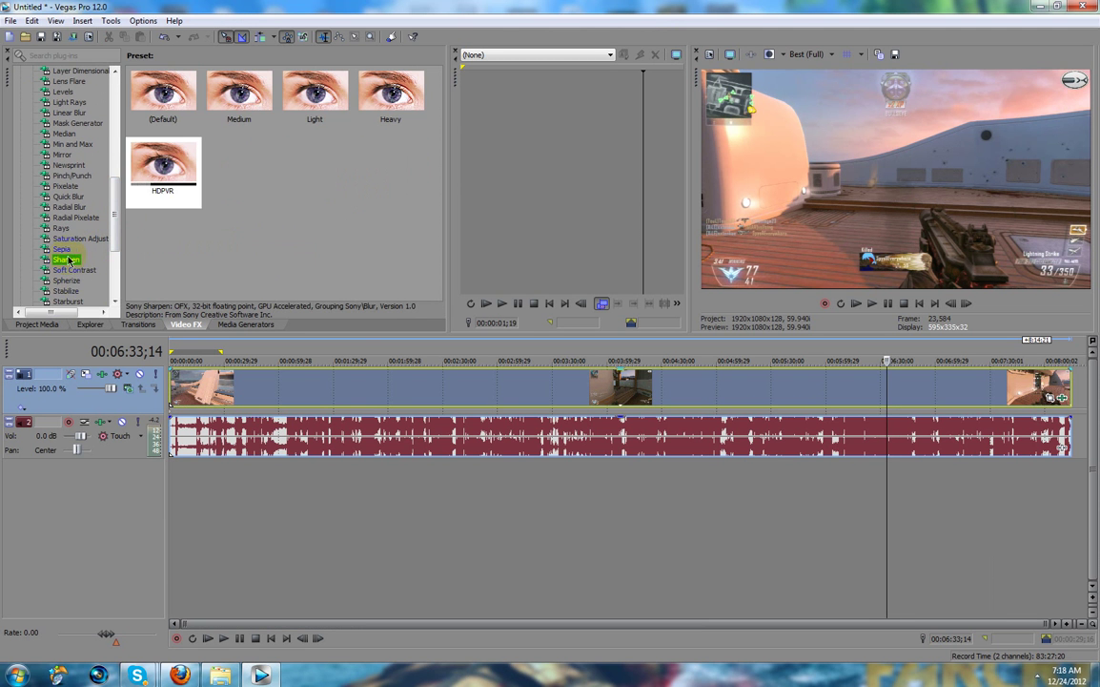
left_click_drag(162, 164, 61, 229)
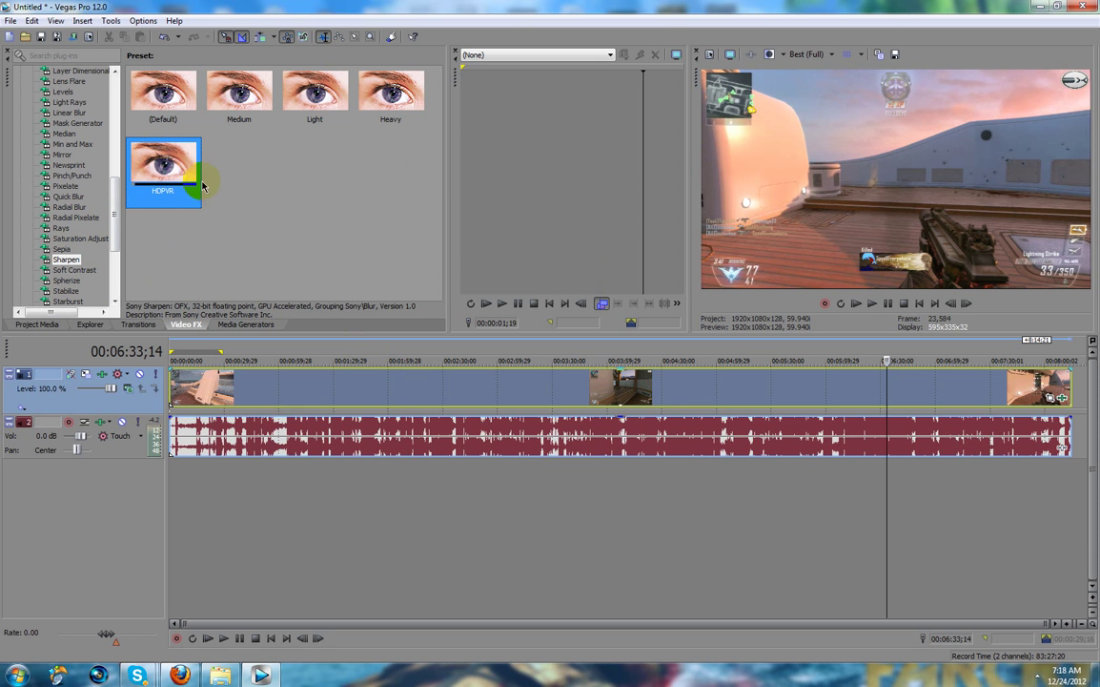
left_click_drag(181, 162, 432, 391)
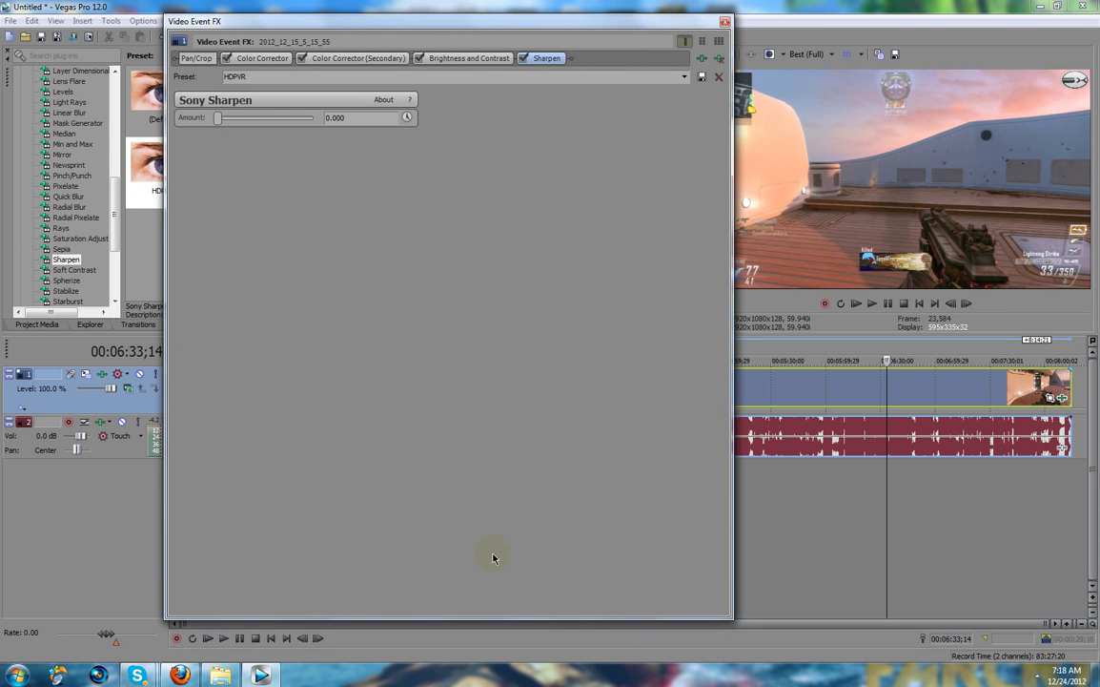
Review the Color Corrector's REDFIX HDPVR preset, Saturation and Gain values
left_click(270, 80)
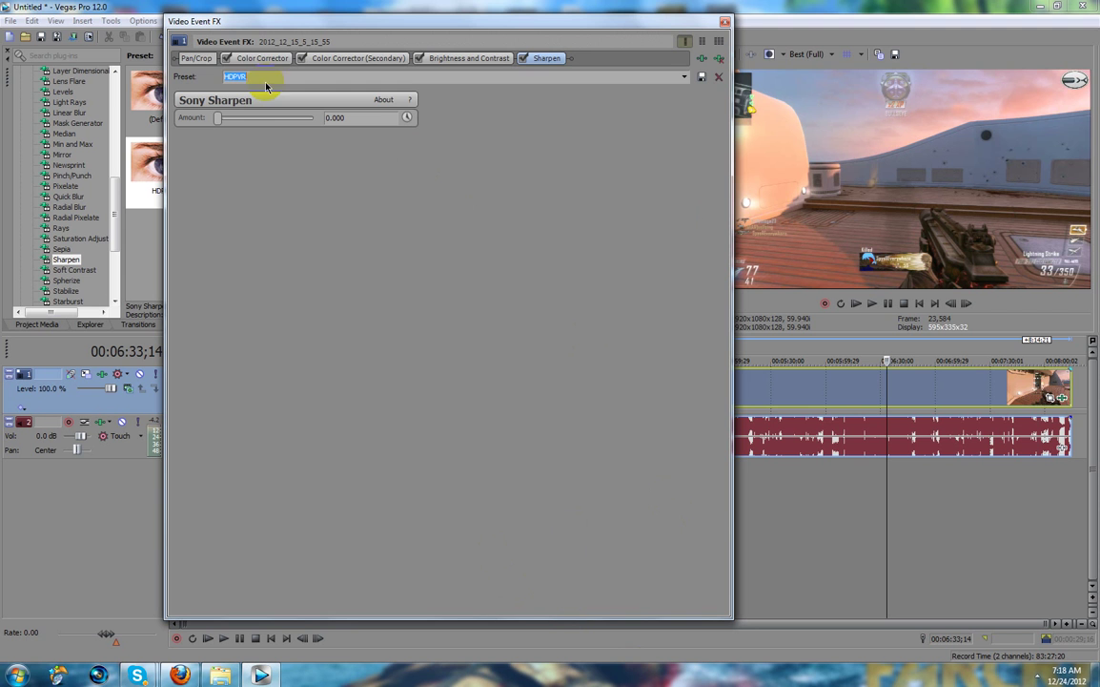
left_click(233, 58)
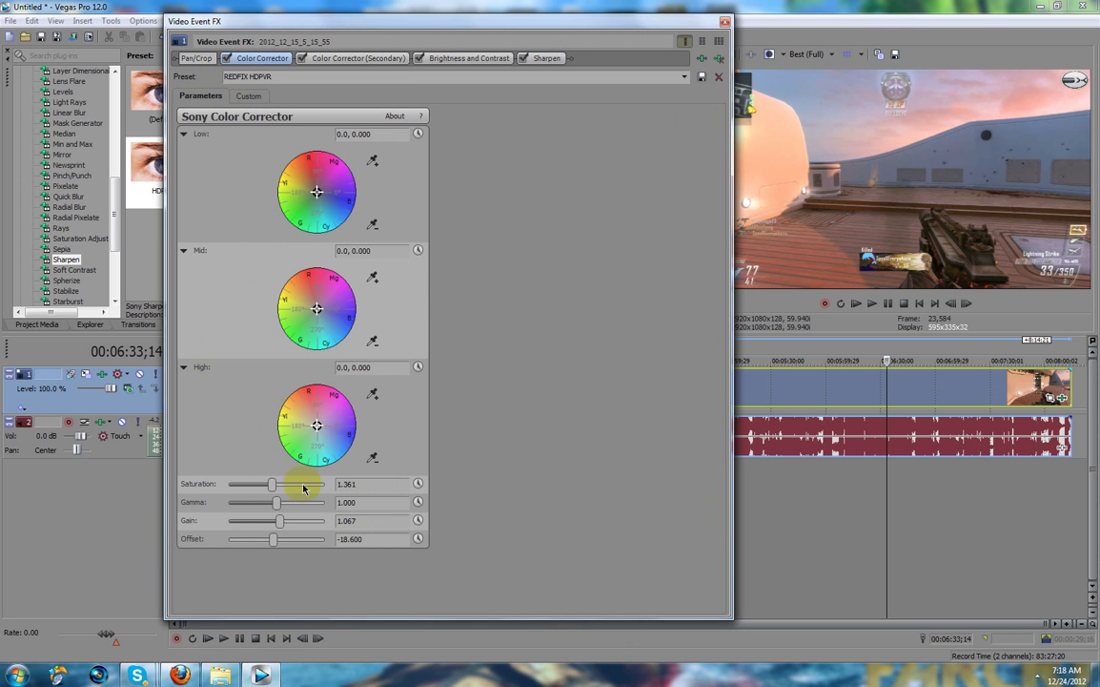
left_click(384, 485)
left_click(368, 521)
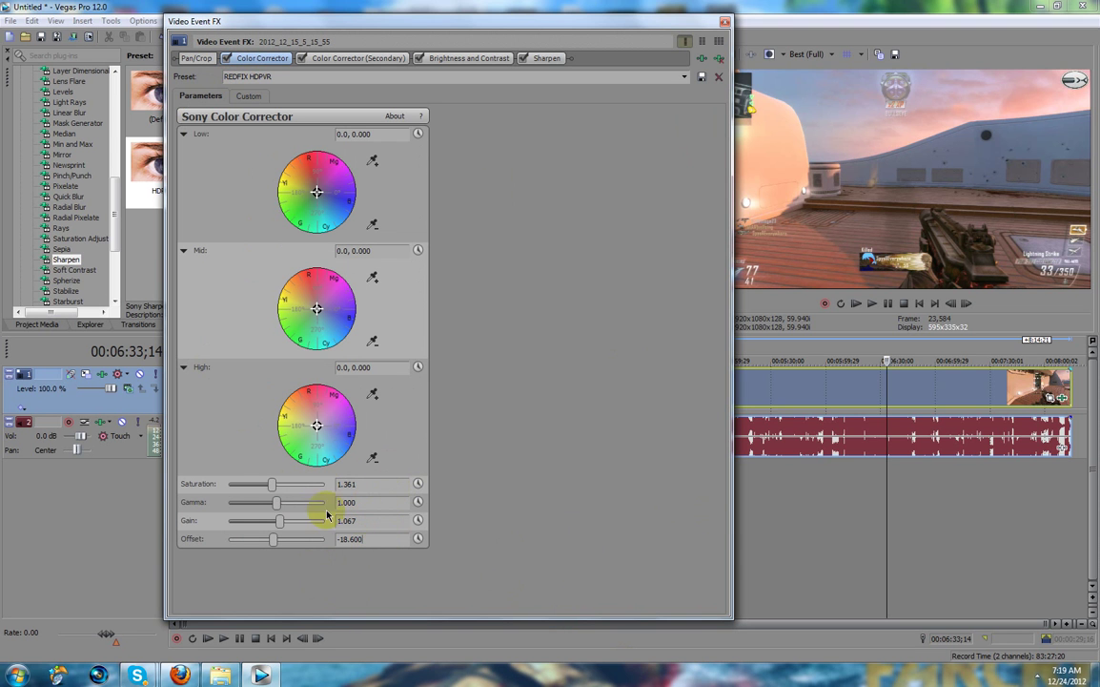
left_click(279, 76)
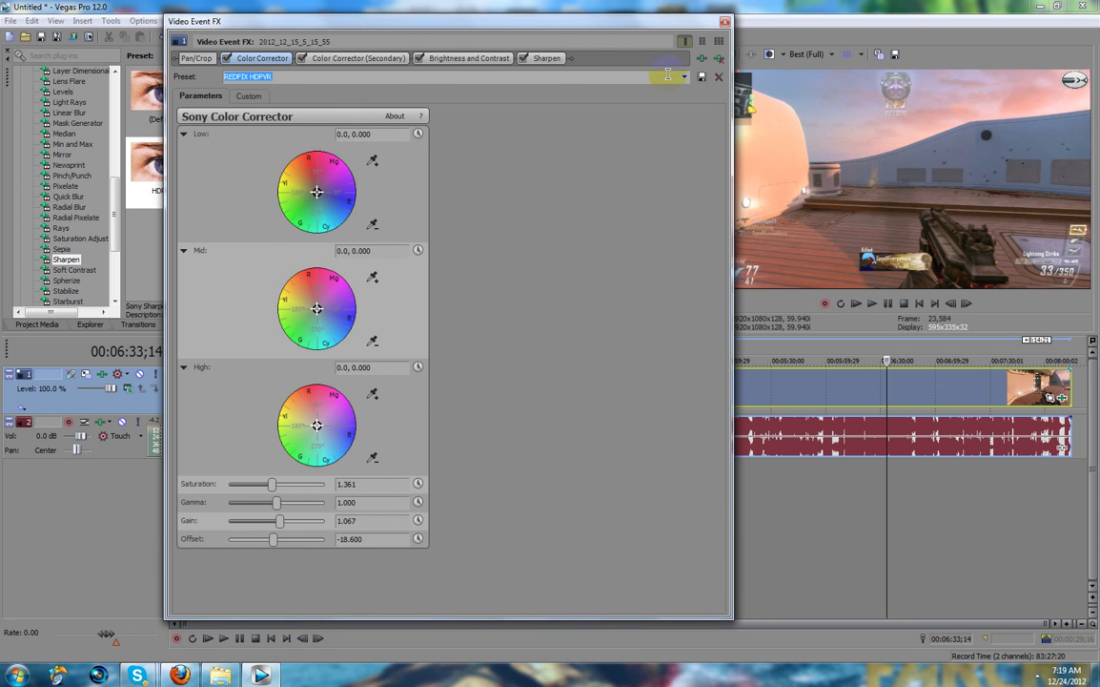
left_click(703, 83)
Look over the Secondary and Brightness and Contrast settings, then close the FX window
left_click(354, 58)
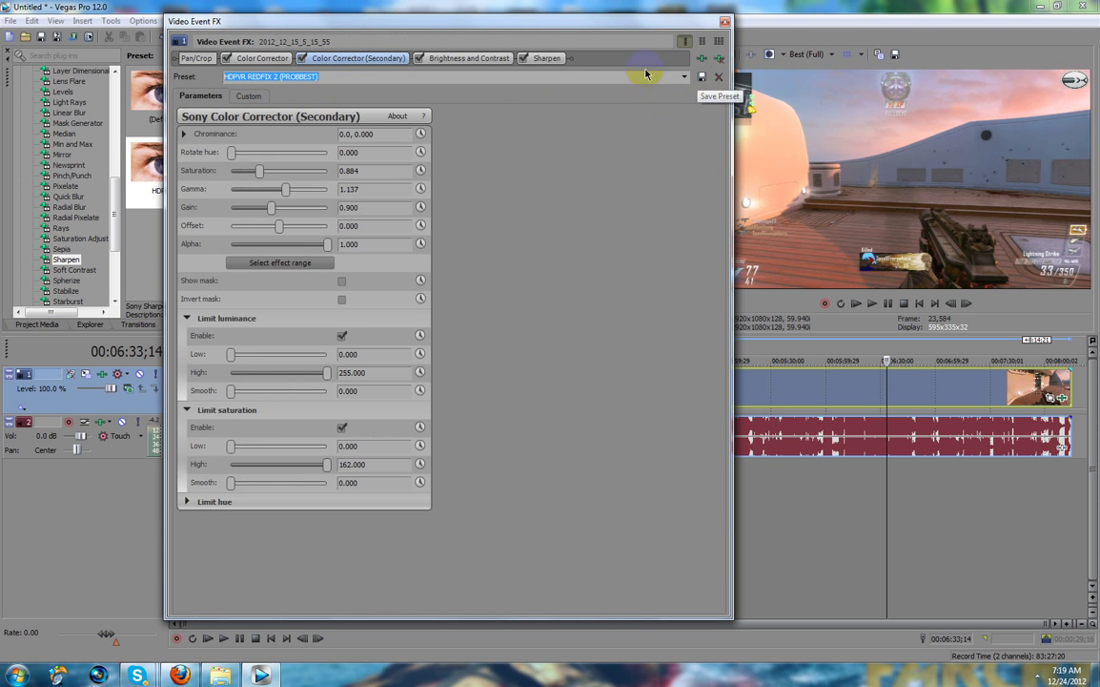
left_click(467, 59)
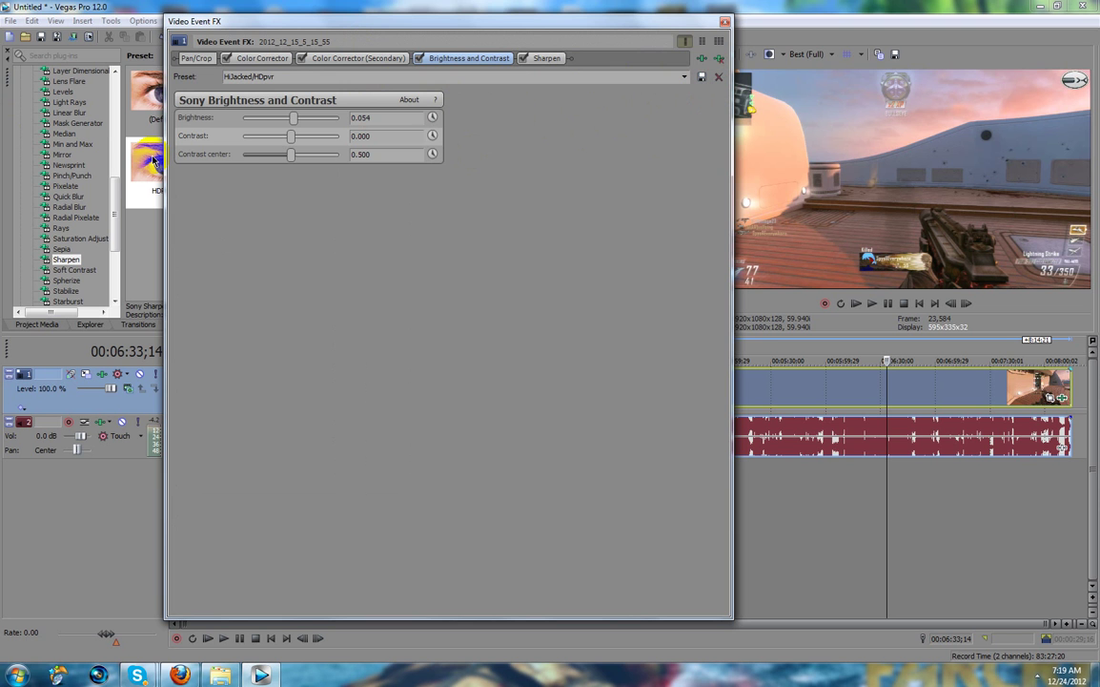
left_click(725, 21)
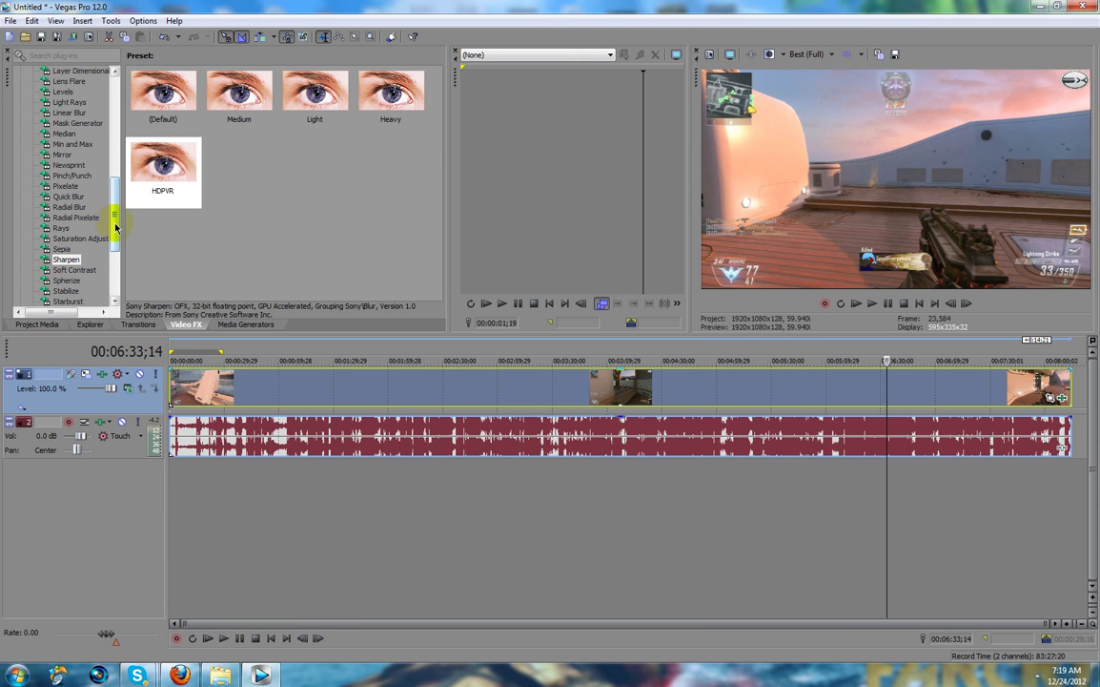
Add Color Curves with the HDPVR S-curve preset as the clip's fifth effect
left_click_drag(115, 234, 116, 242)
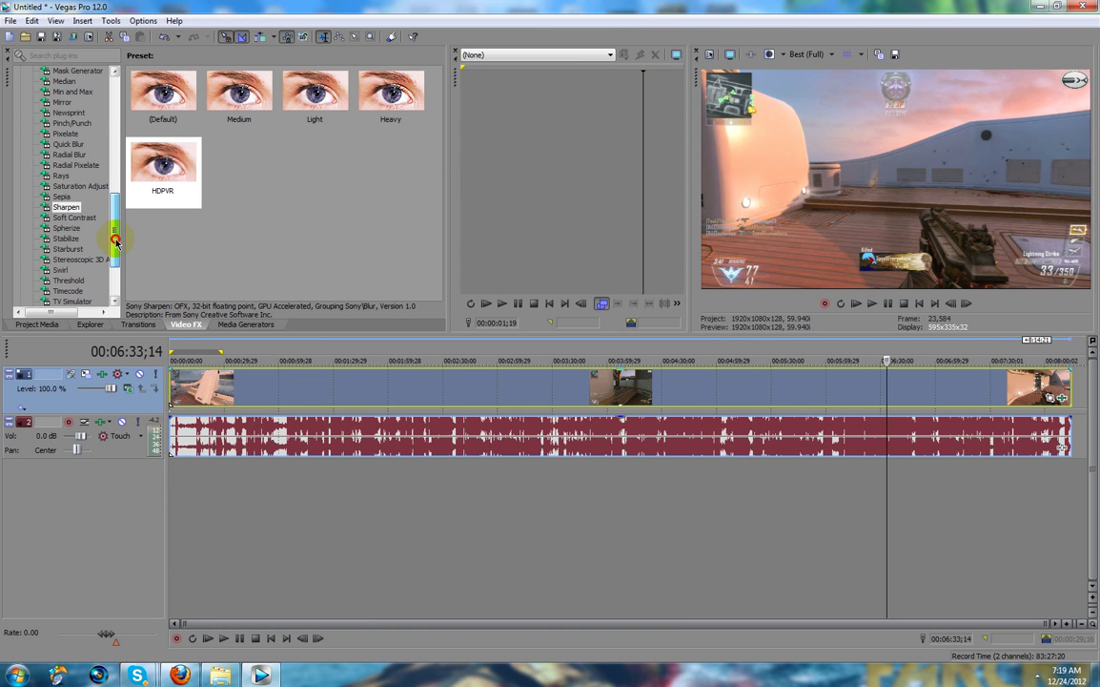
left_click_drag(115, 241, 110, 164)
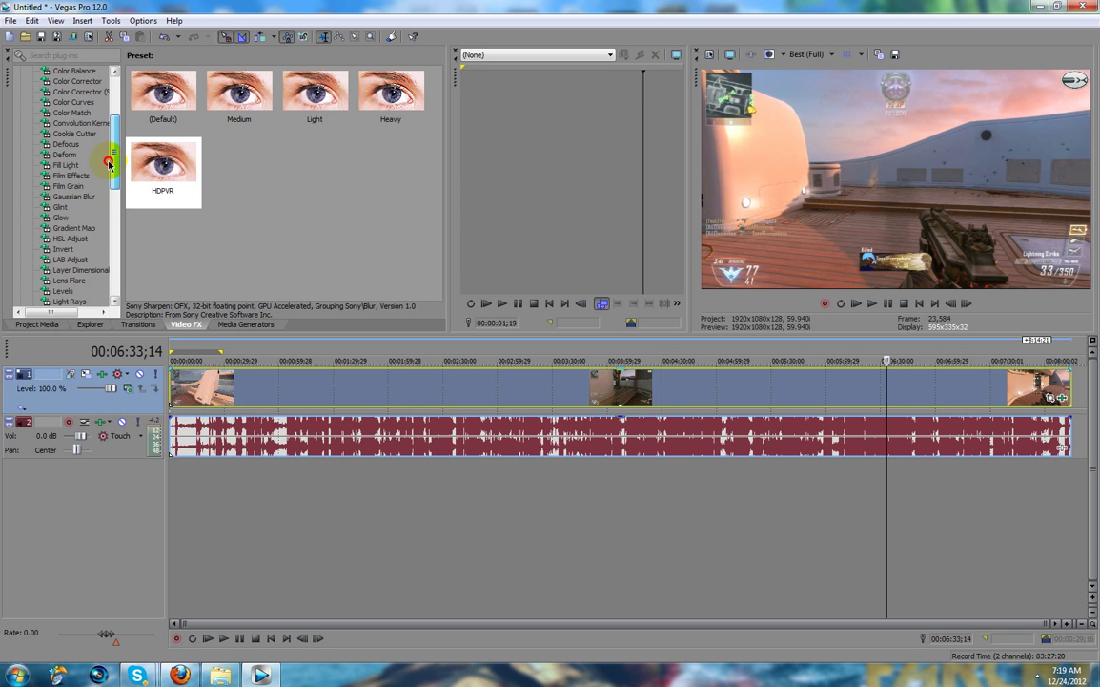
left_click(73, 102)
left_click_drag(437, 124, 456, 210)
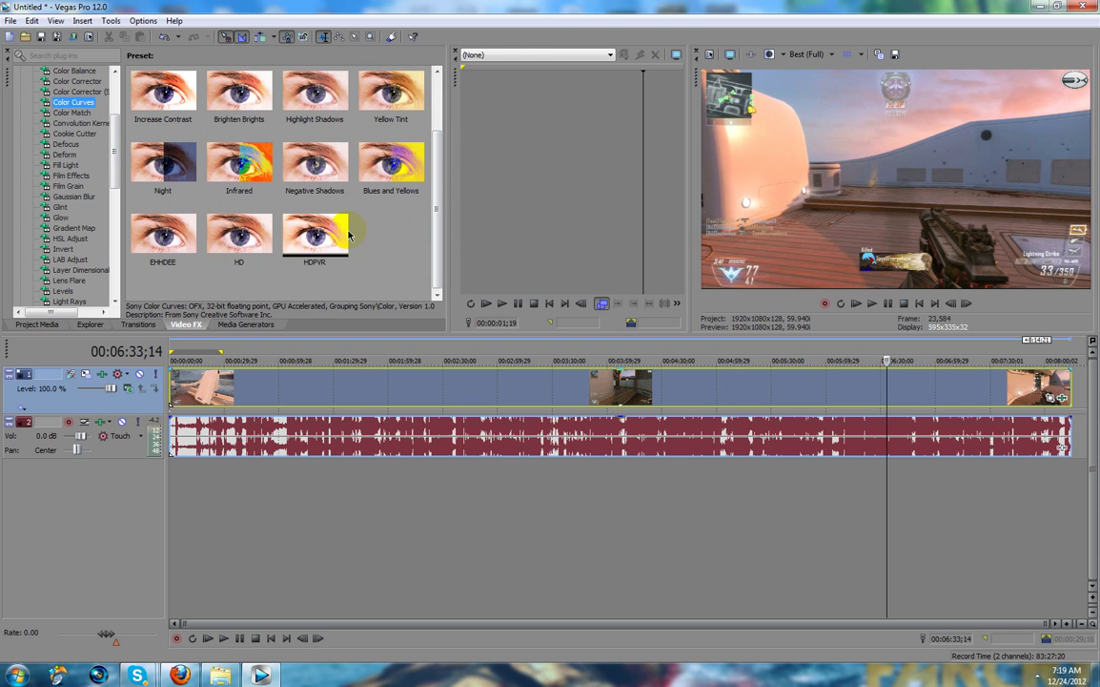
left_click_drag(314, 238, 376, 391)
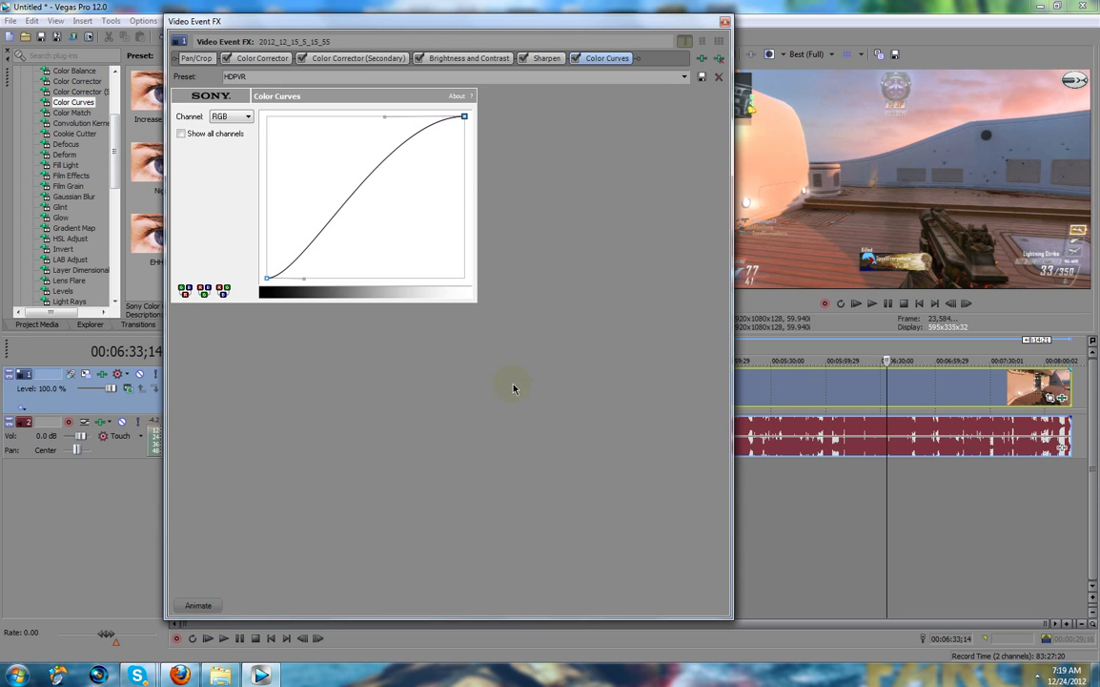
Toggle Color Curves off and on repeatedly to compare, leaving it enabled
left_click(576, 58)
left_click(576, 58)
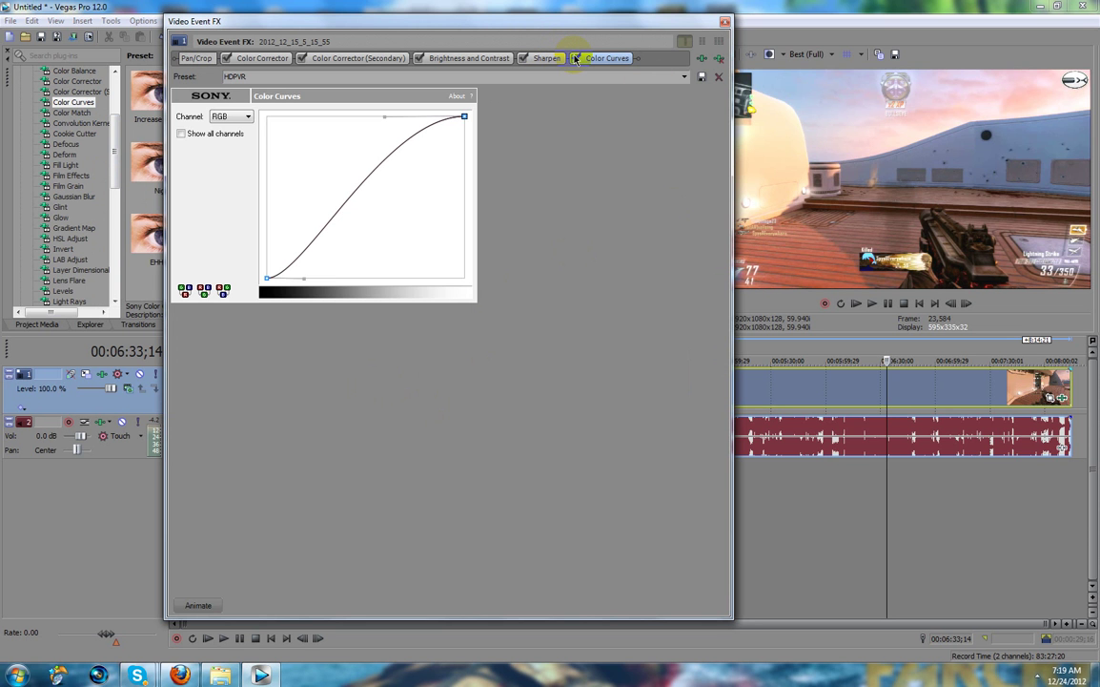
left_click(576, 58)
left_click(576, 58)
left_click(576, 58)
left_click(576, 58)
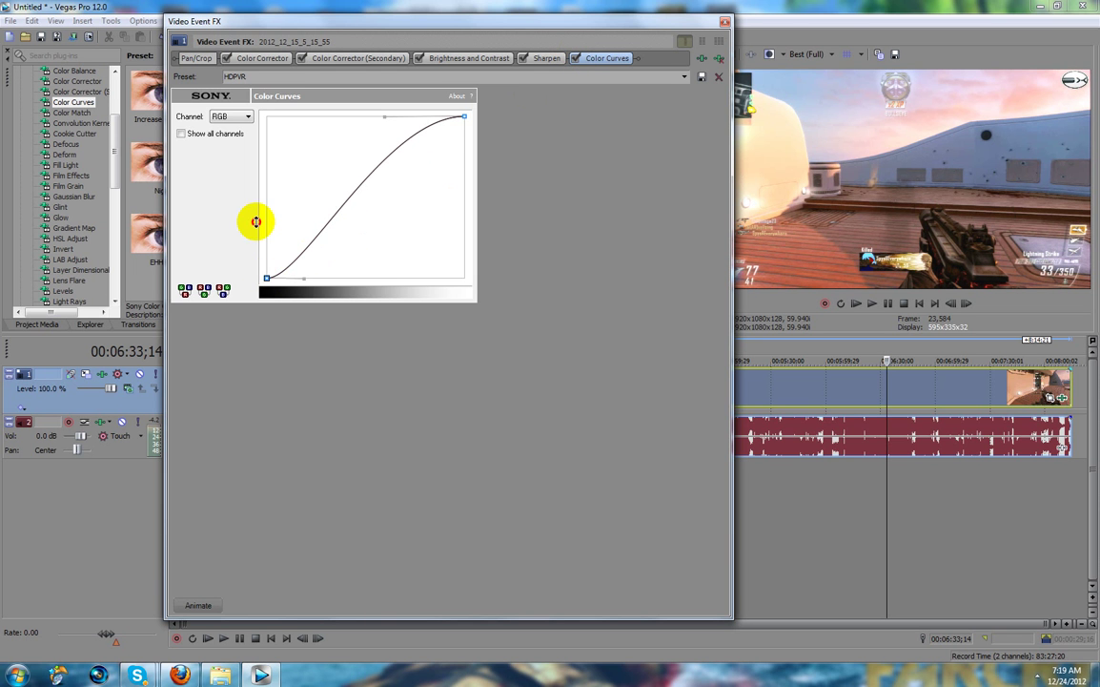
Reshape the curve's top end, restore the HDPVR preset, and dock the effects window
left_click(268, 277)
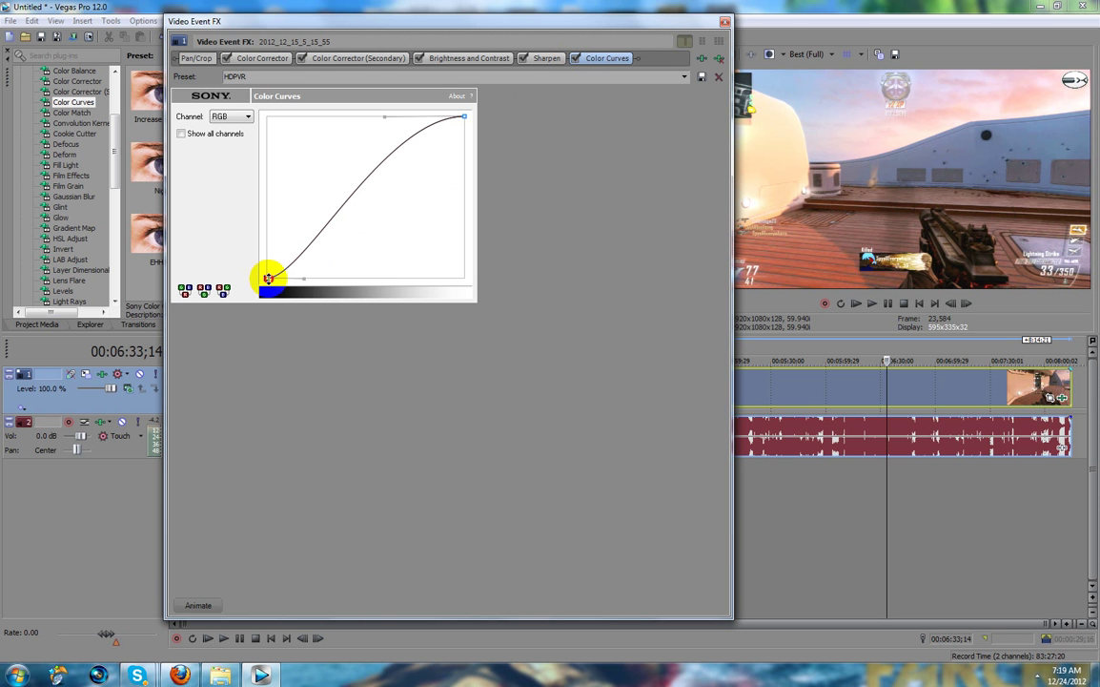
left_click(443, 123)
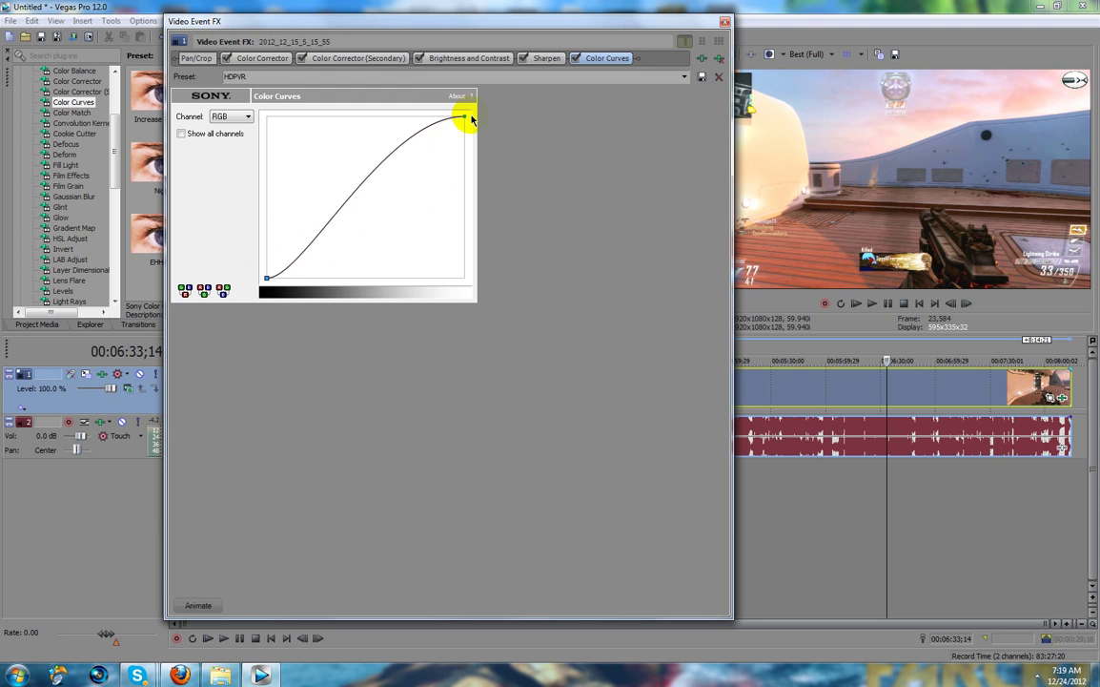
left_click_drag(459, 116, 456, 166)
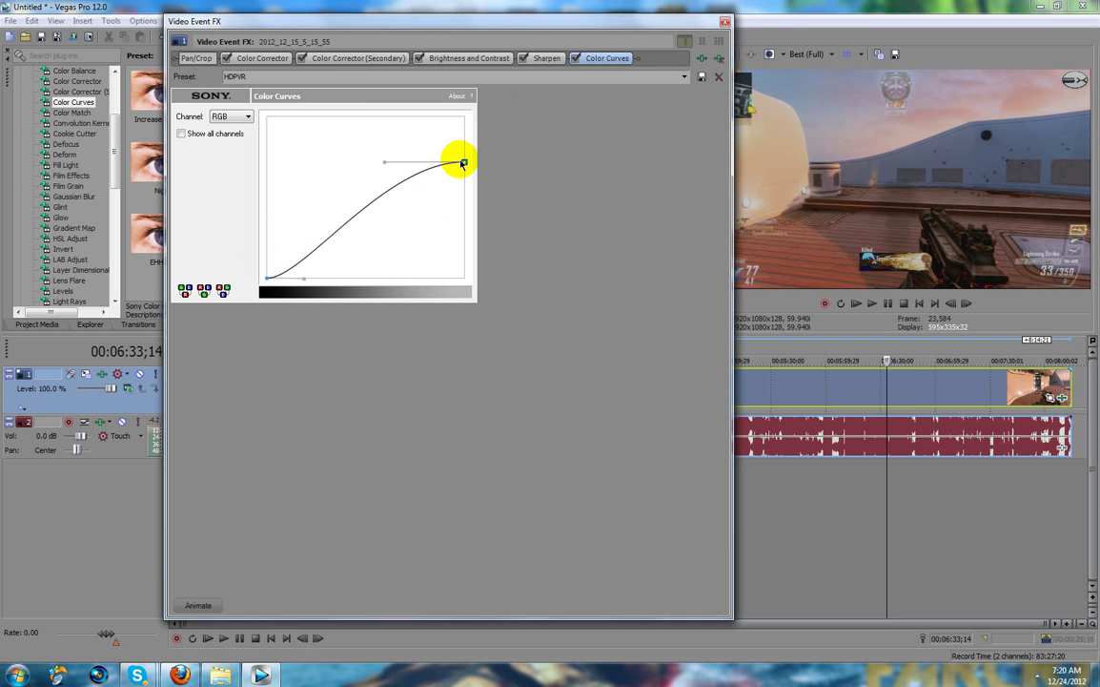
left_click_drag(382, 160, 401, 98)
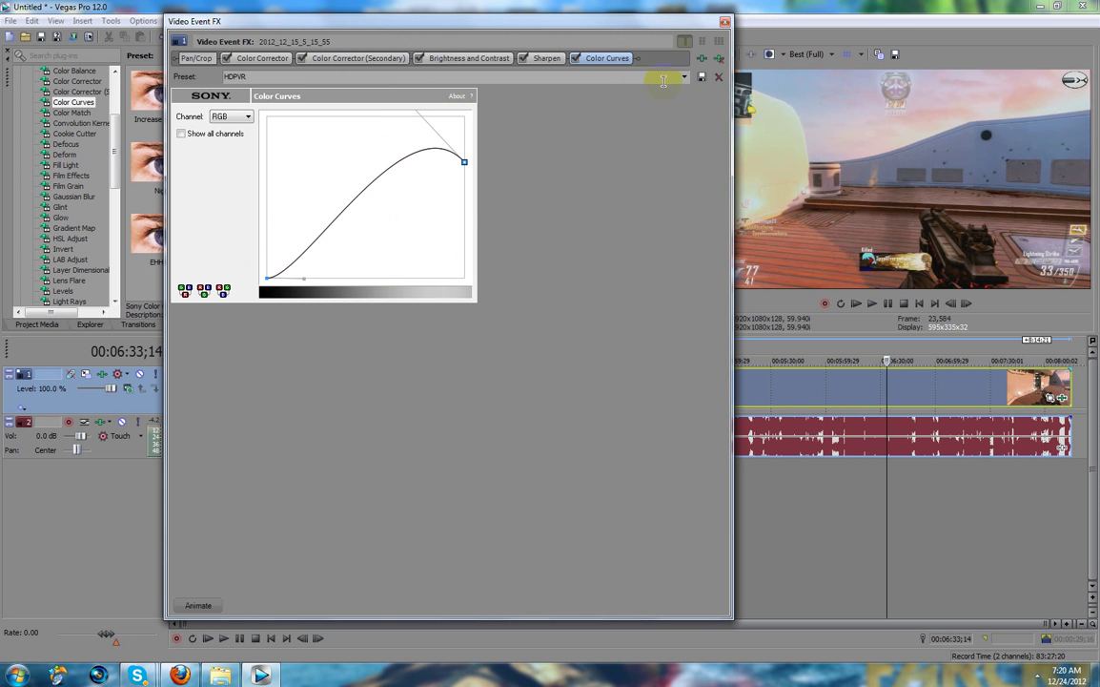
left_click(610, 76)
left_click(247, 209)
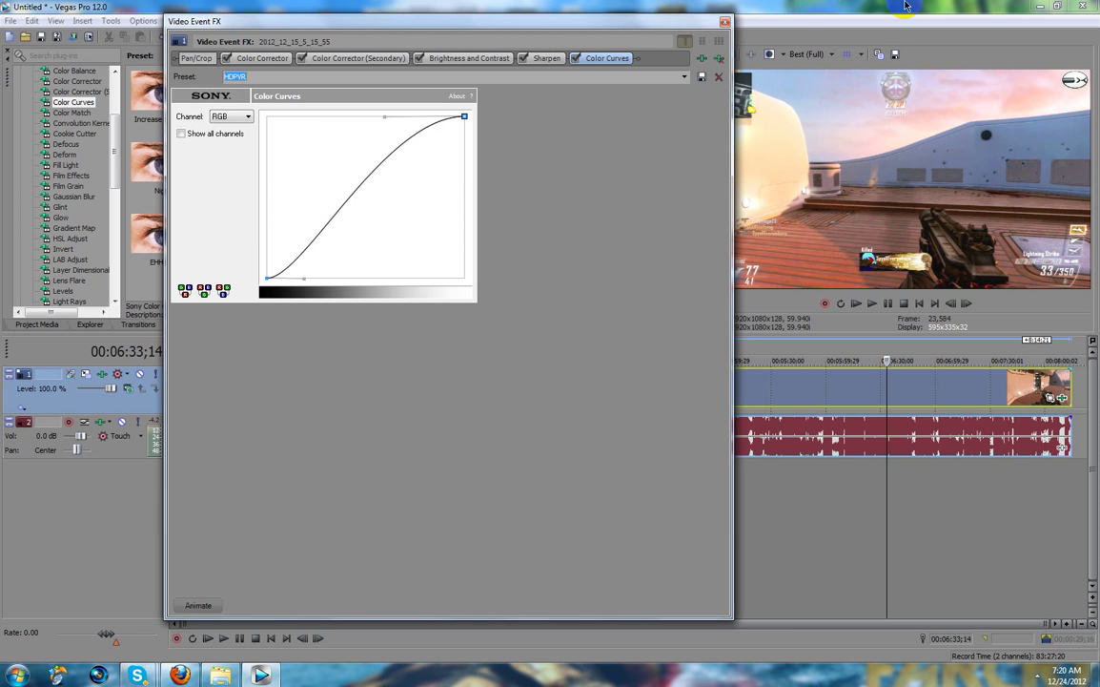
left_click_drag(602, 27, 653, 78)
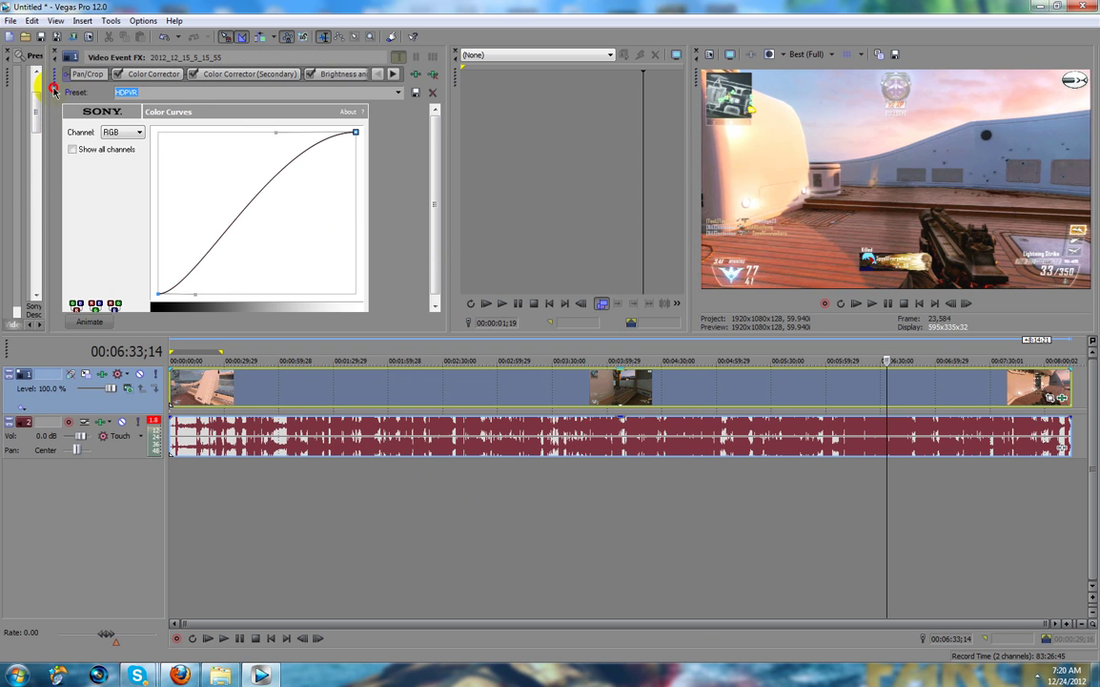
Float the Video Event FX window aside and switch Color Curves off to compare
left_click_drag(55, 89, 297, 109)
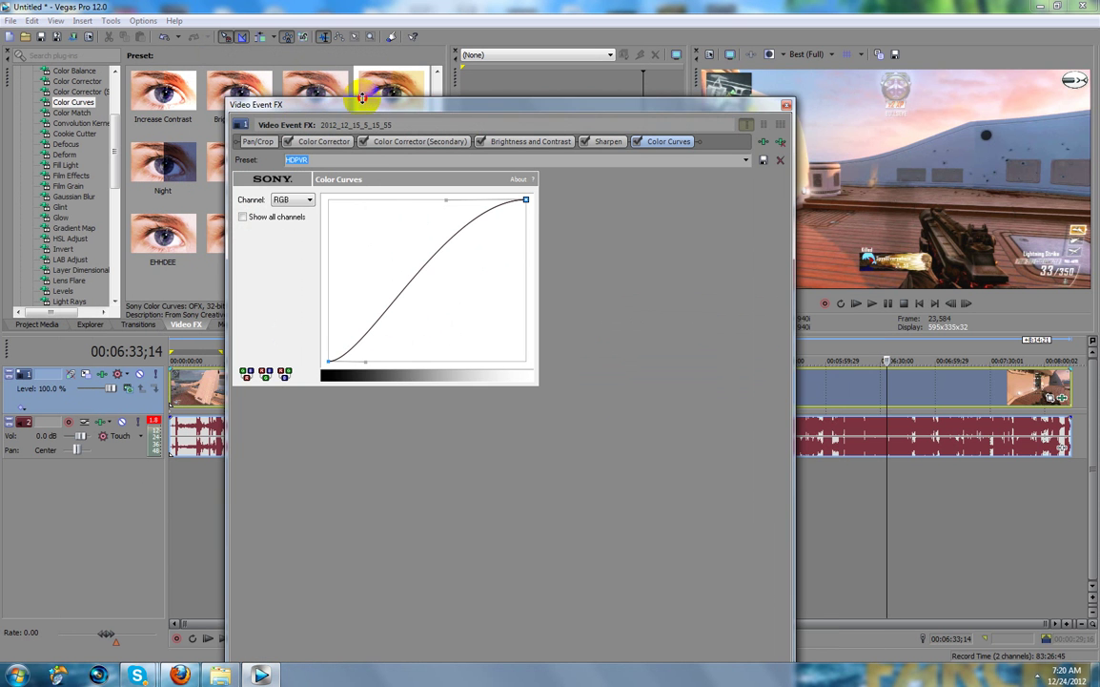
left_click_drag(363, 98, 191, 128)
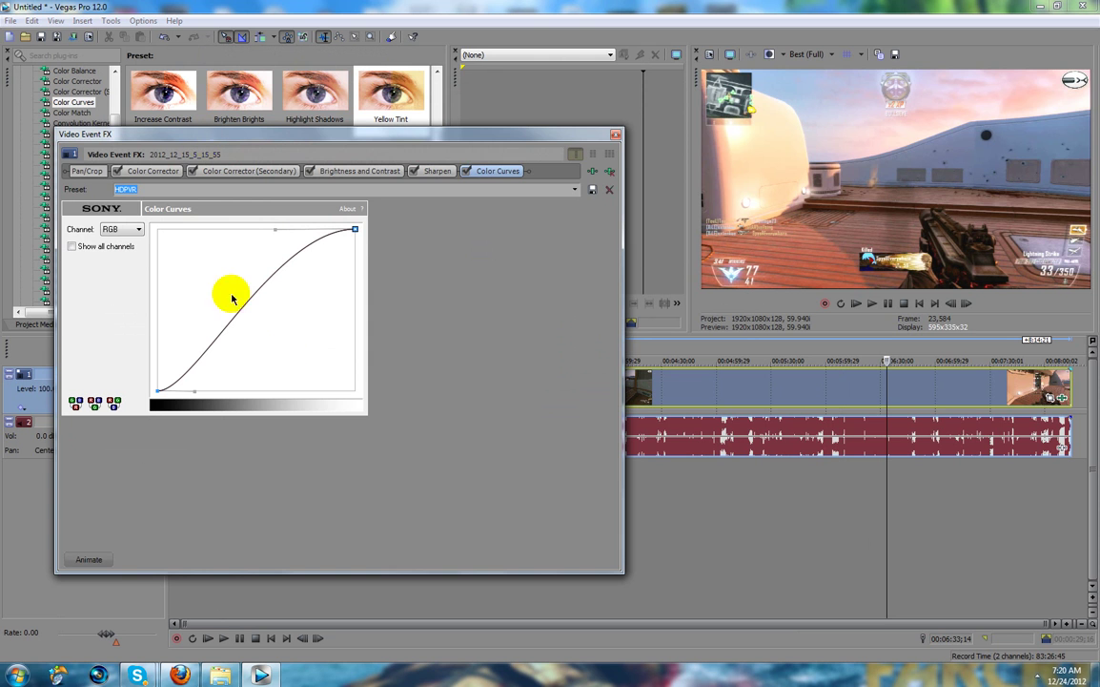
left_click(466, 172)
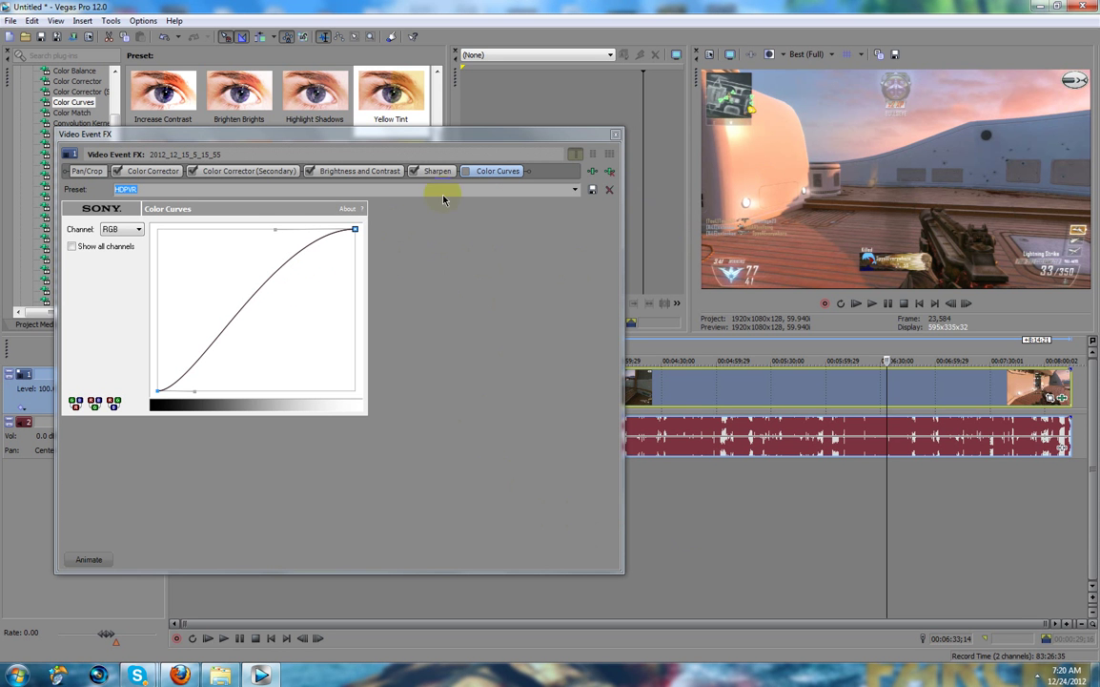
left_click(484, 172)
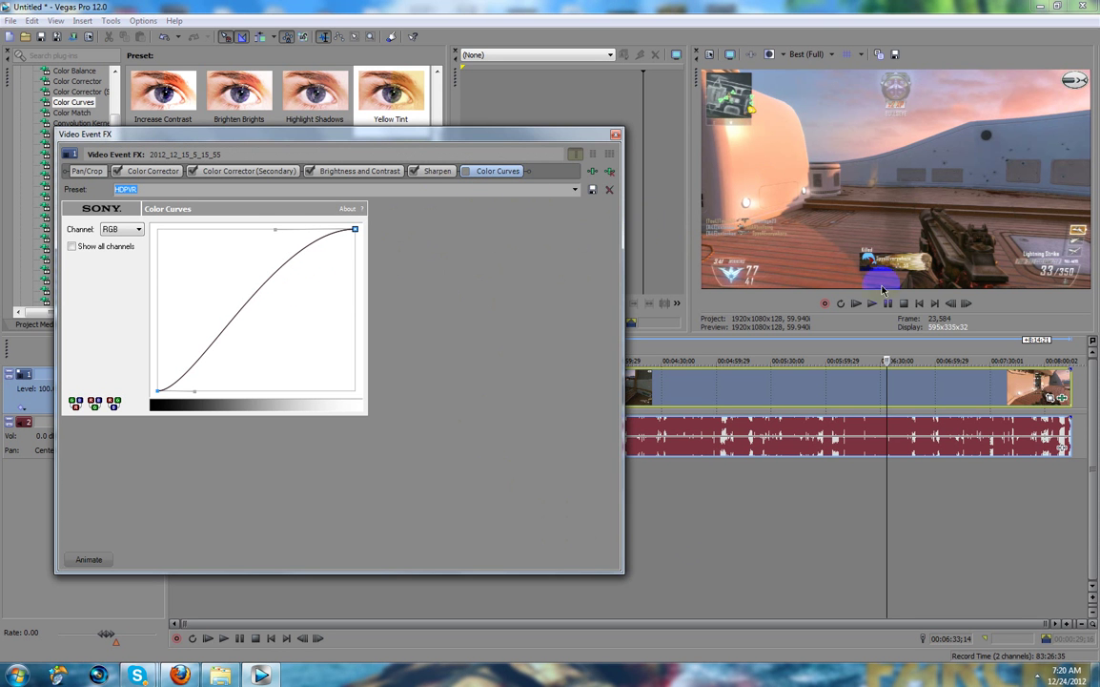
With the playhead at 00:06:05;04, set Brightness and Contrast brightness to 0.050, then close Video Event FX
left_click(835, 386)
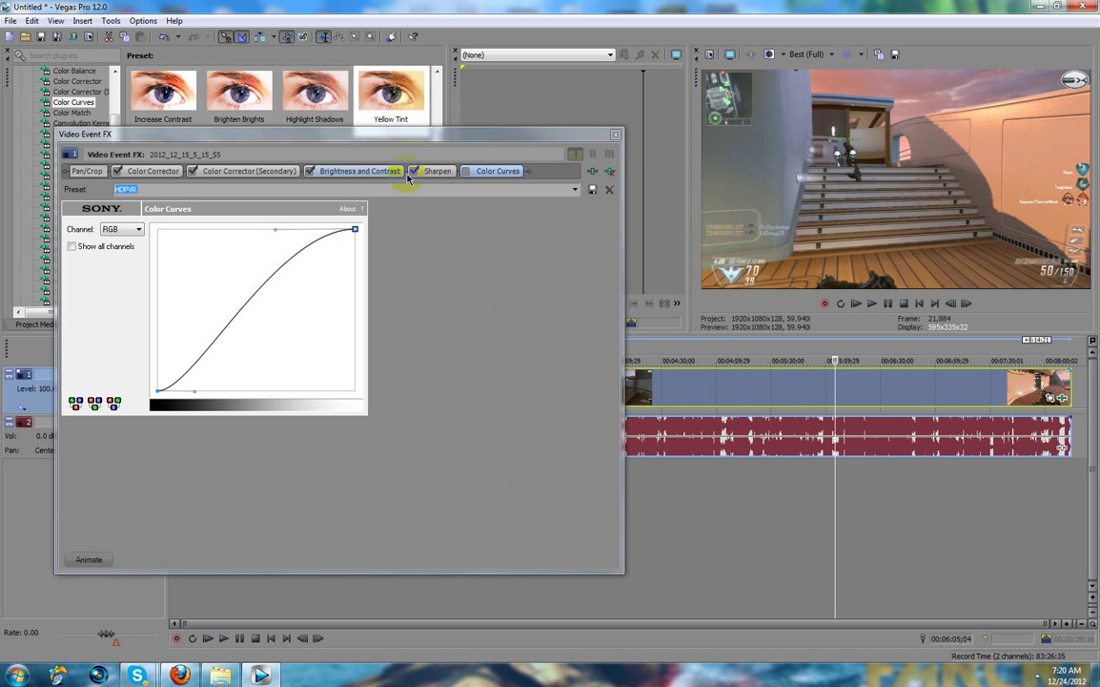
left_click(348, 172)
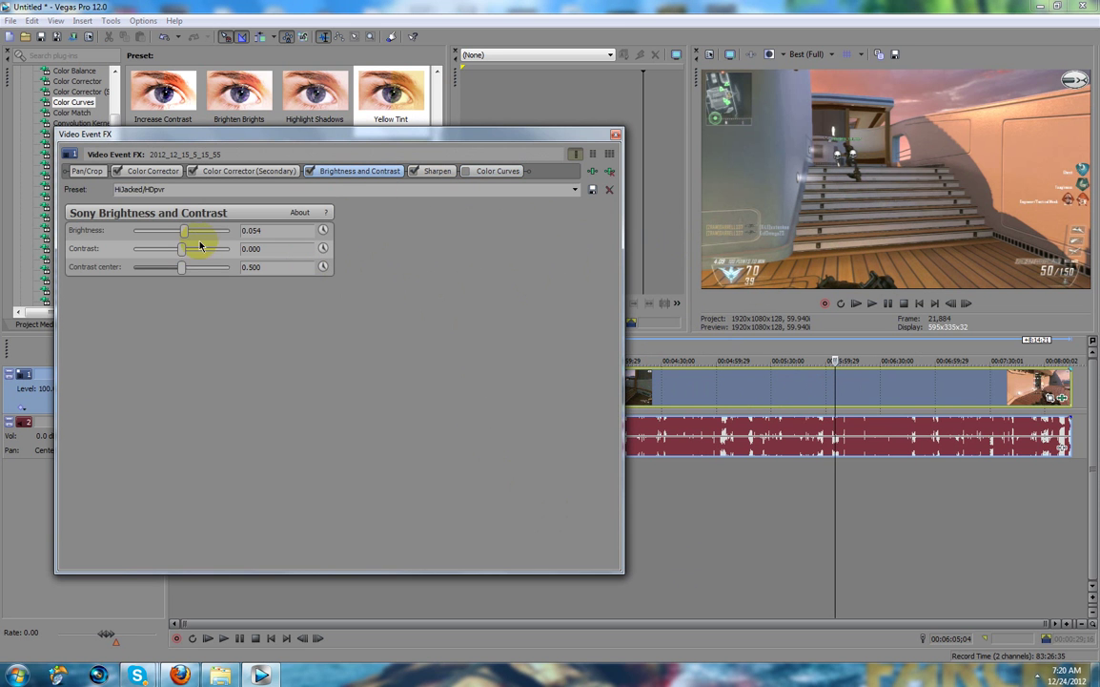
left_click(252, 230)
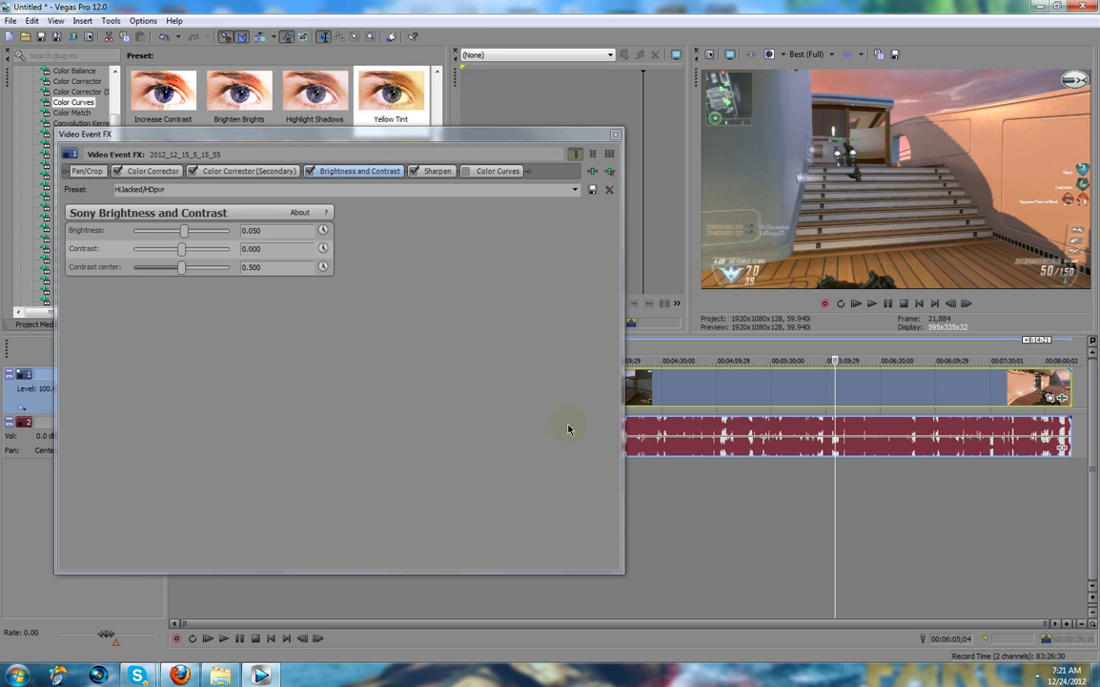
left_click(615, 133)
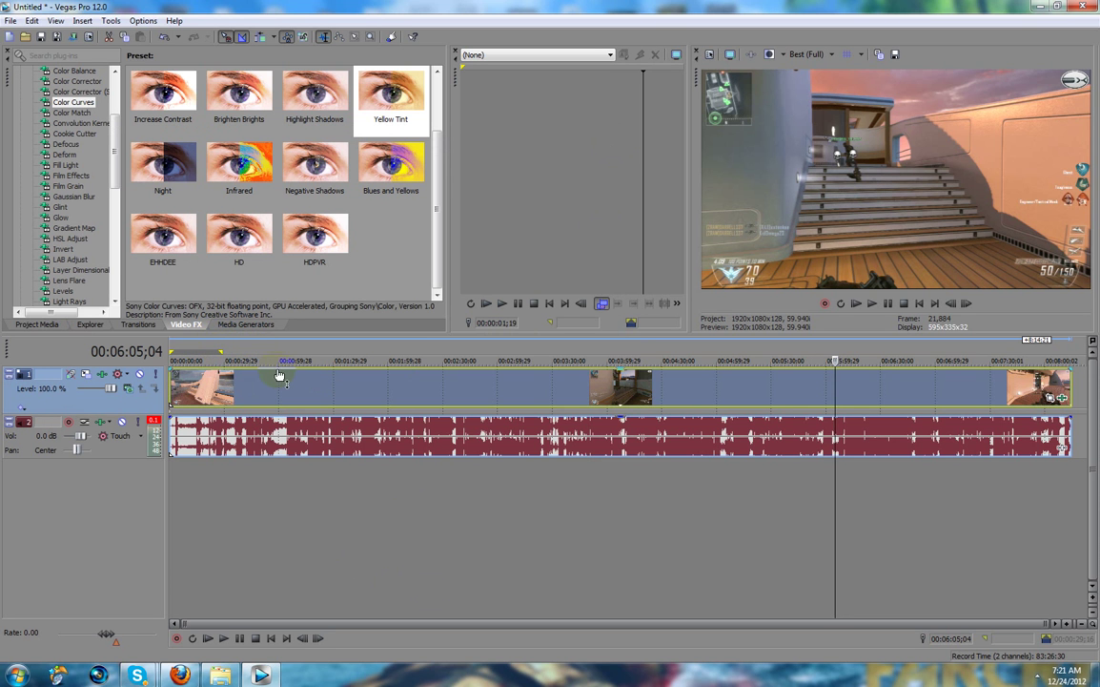
Mark a time selection on the ruler, then extend it over the whole project to 00:08:14;21
left_click_drag(227, 354, 272, 355)
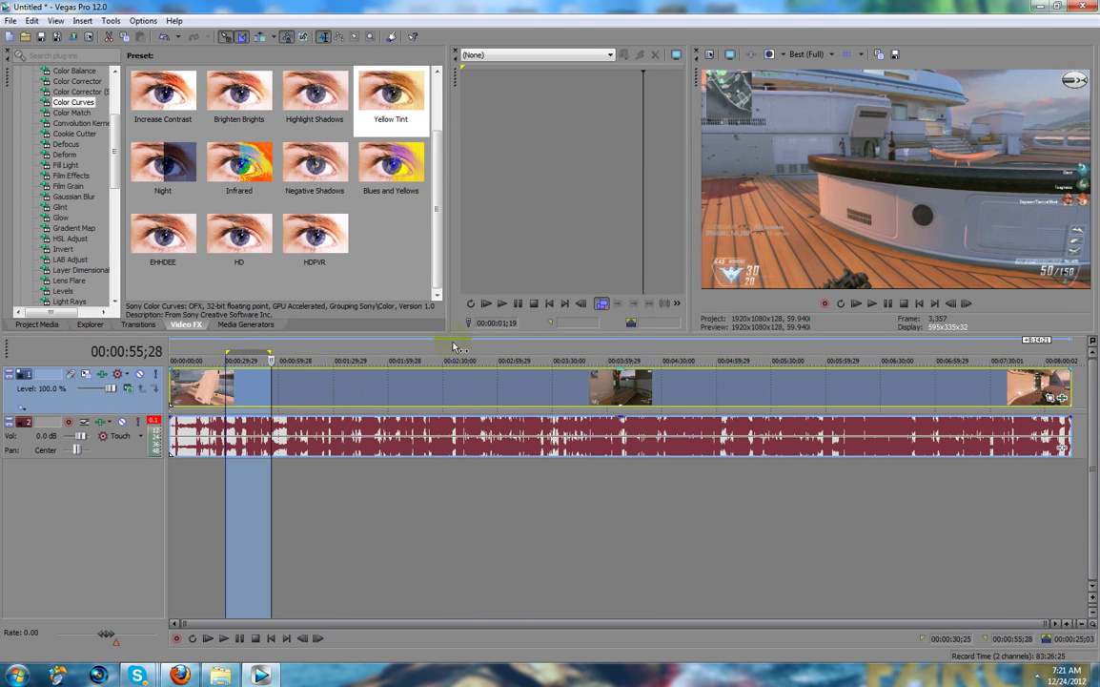
double_click(444, 346)
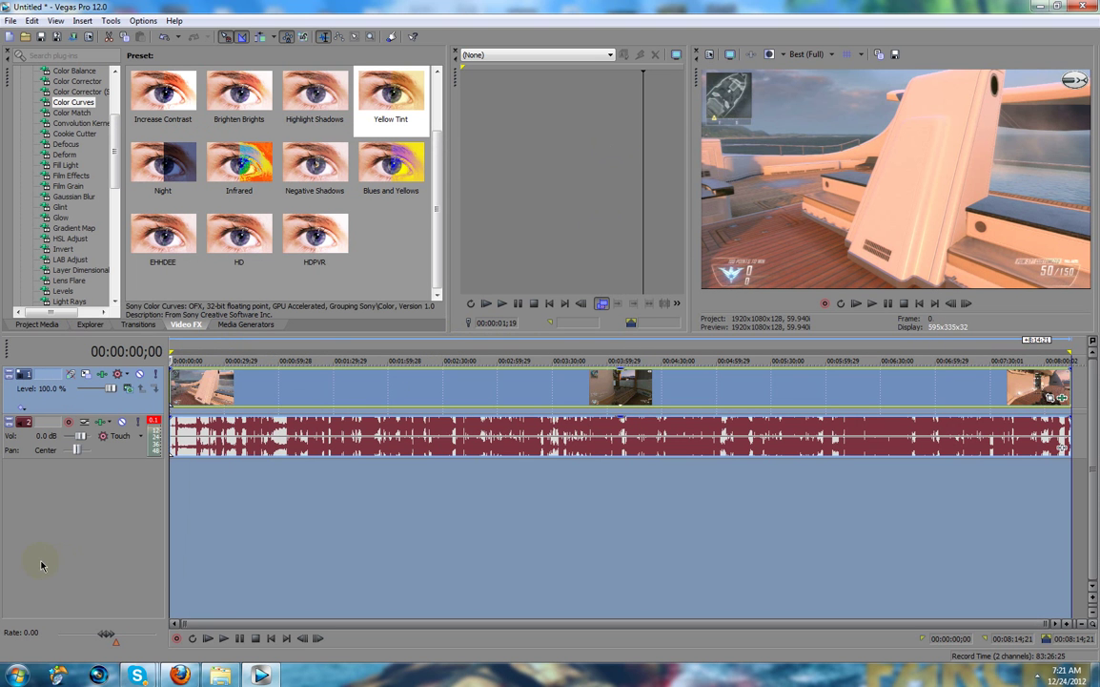